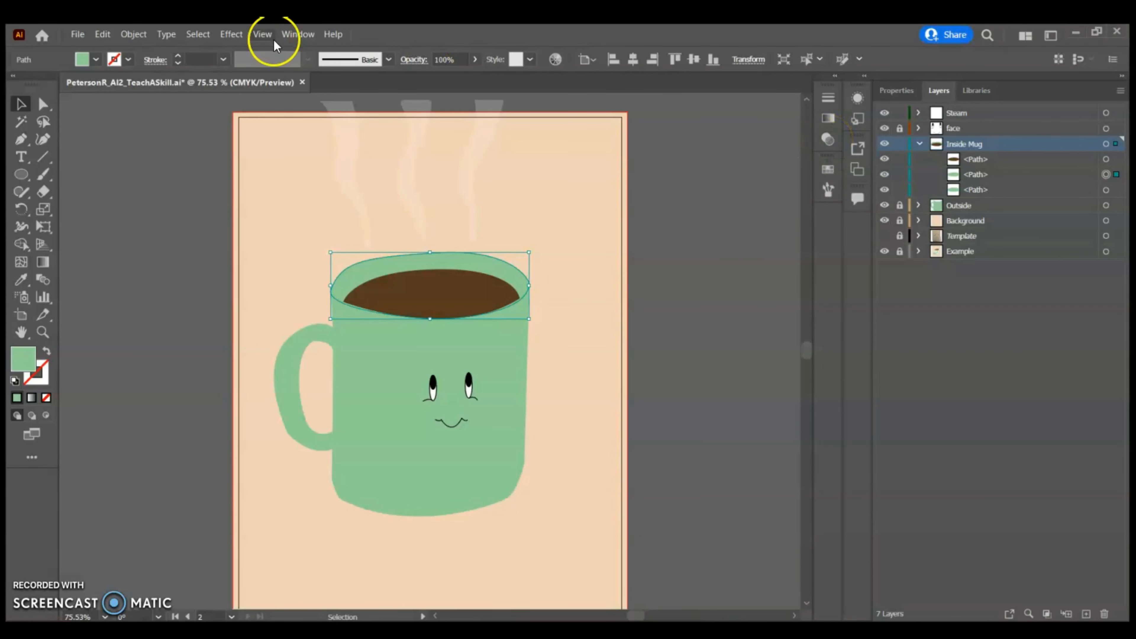
Open the Transparency panel and make an opacity mask for the selected mug rim shape
left_click(303, 30)
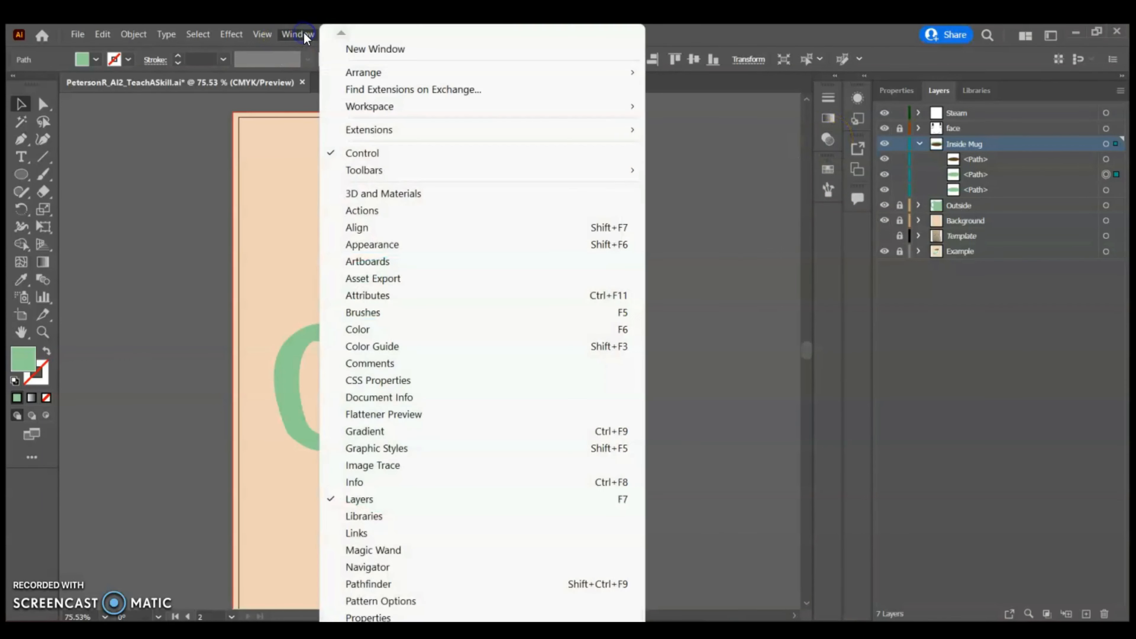
left_click(342, 235)
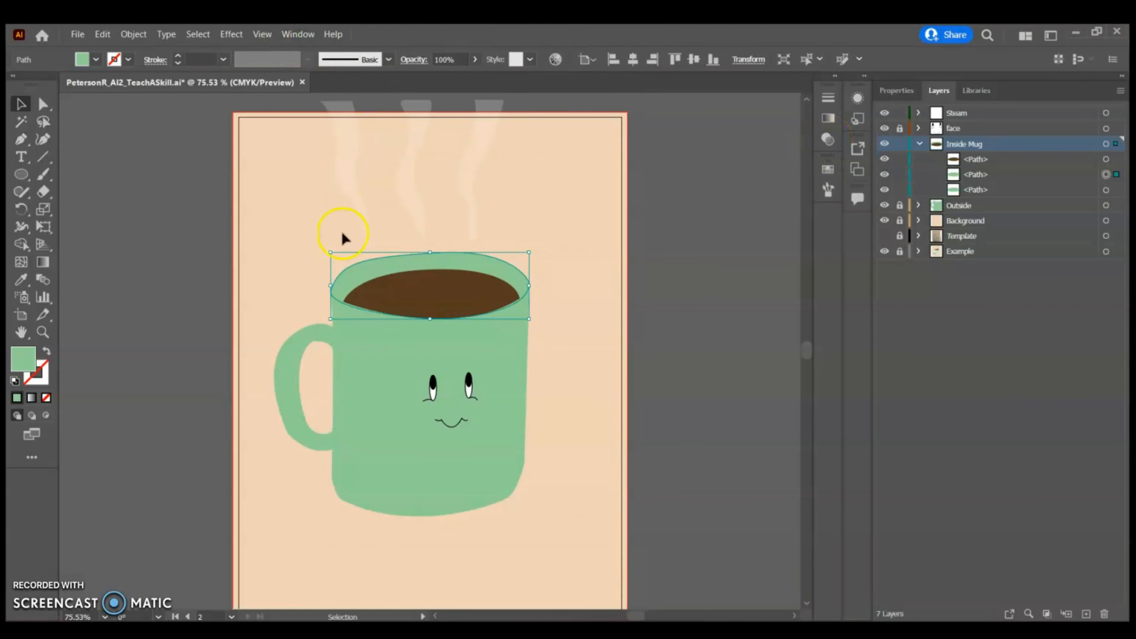
left_click(827, 139)
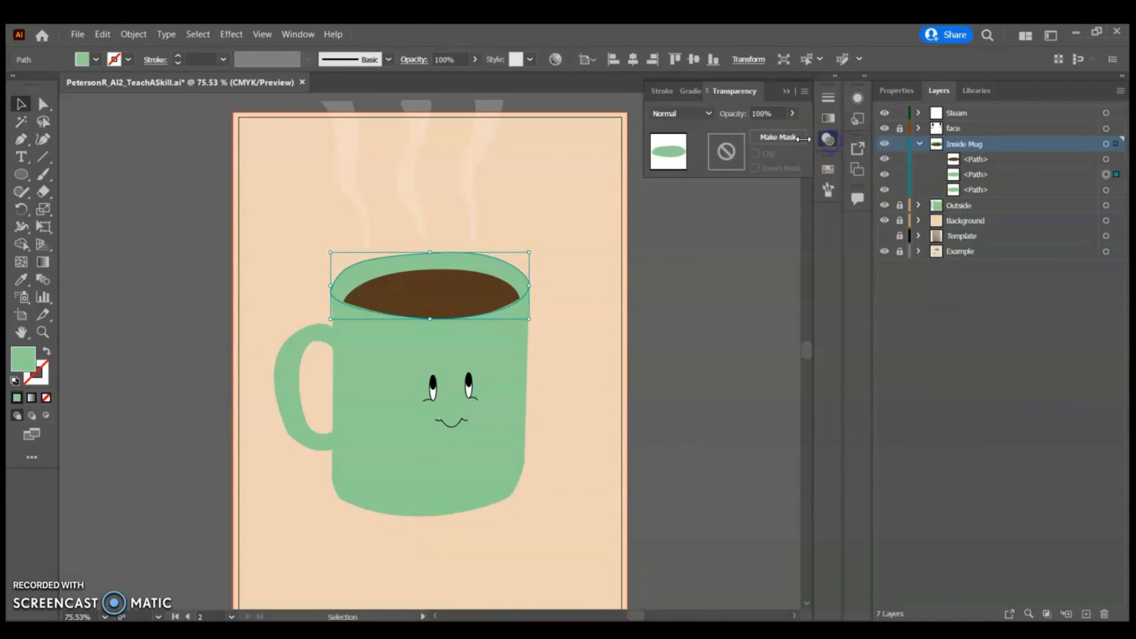
left_click(778, 138)
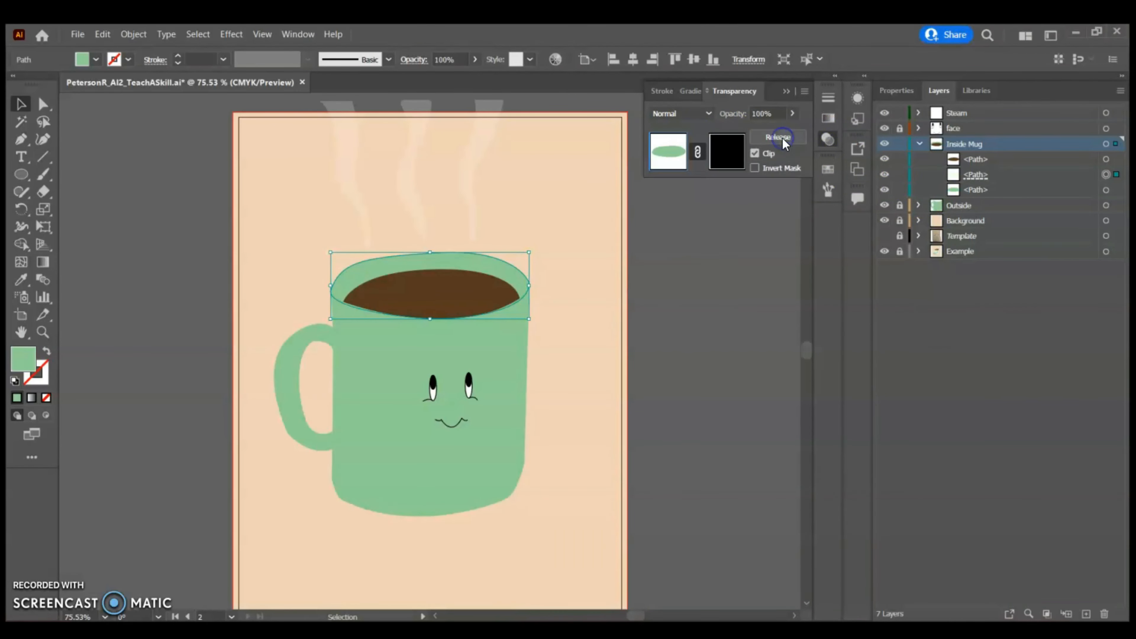
Paste a copy of the rim shape in front inside the opacity mask and return to the rim artwork
left_click(725, 162)
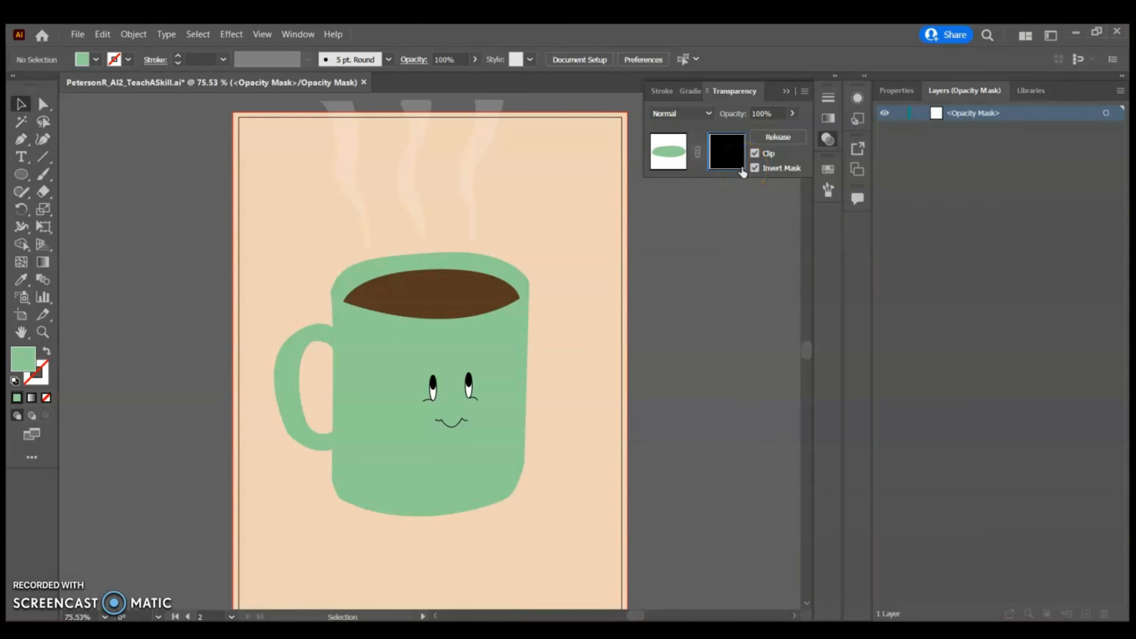
key("ctrl+f")
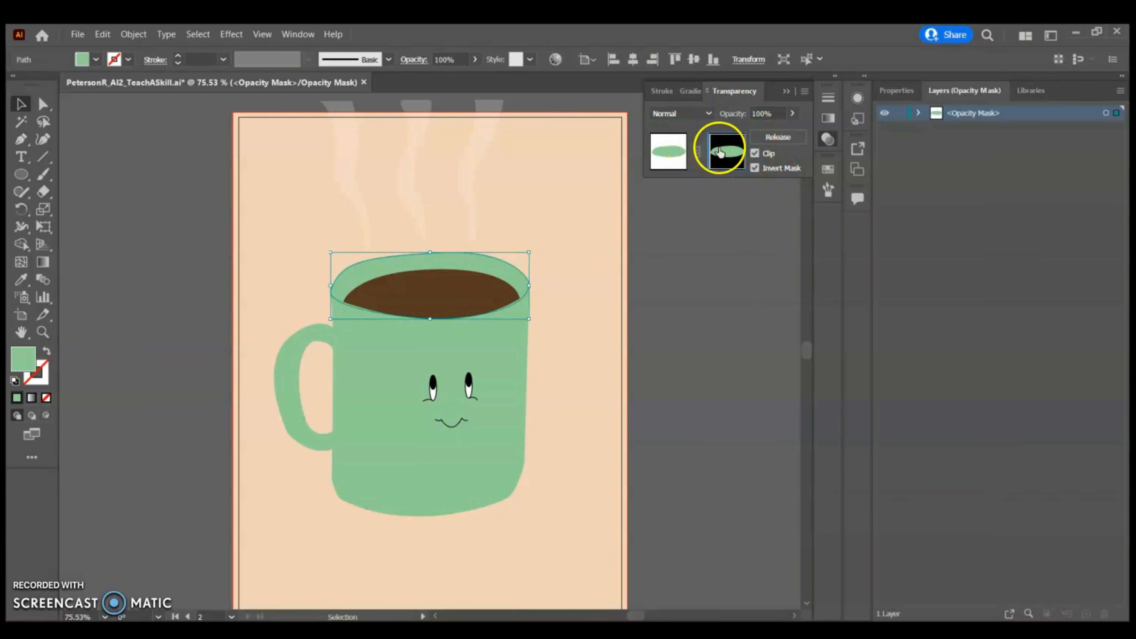
left_click(667, 153)
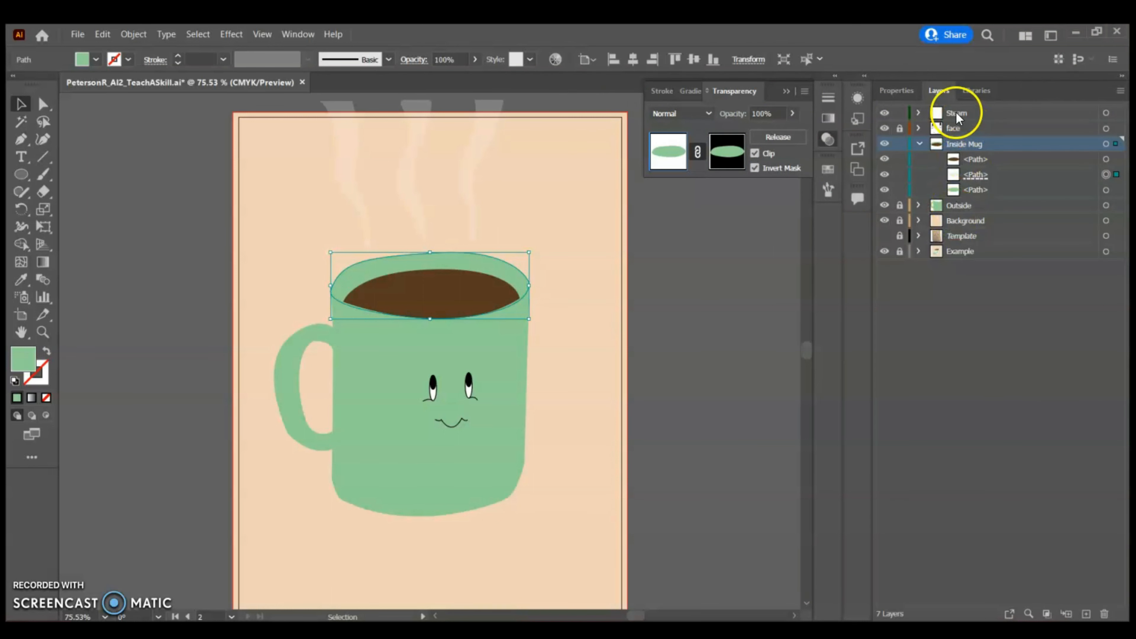
Change the rim artwork's fill to the pale green swatch, trying CMYK and HSB color modes along the way
left_click(907, 91)
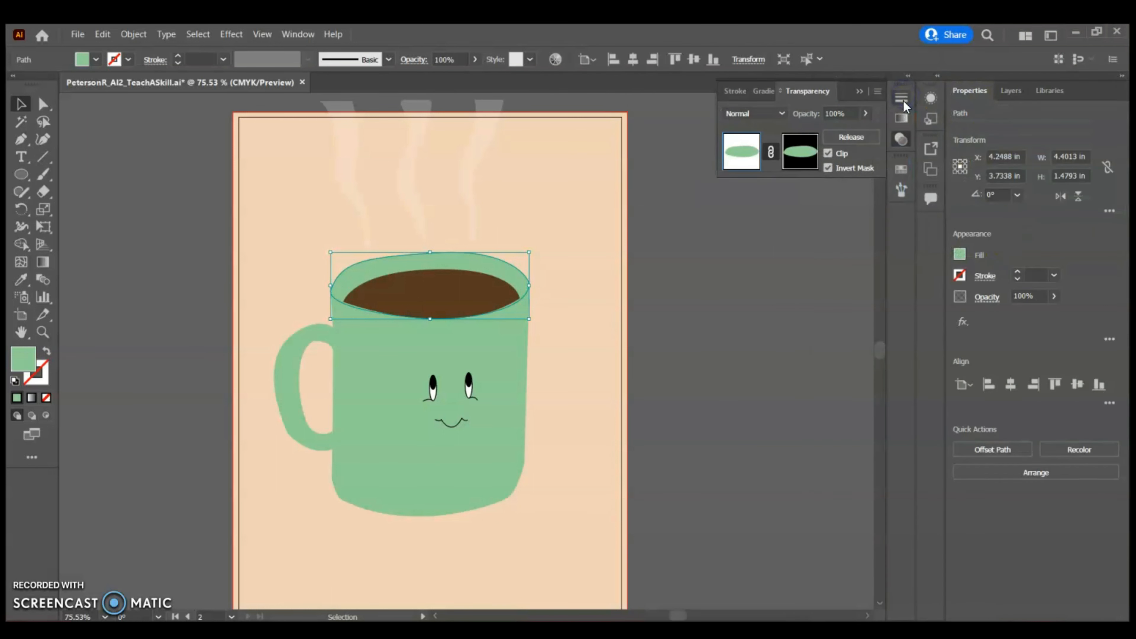
left_click(959, 255)
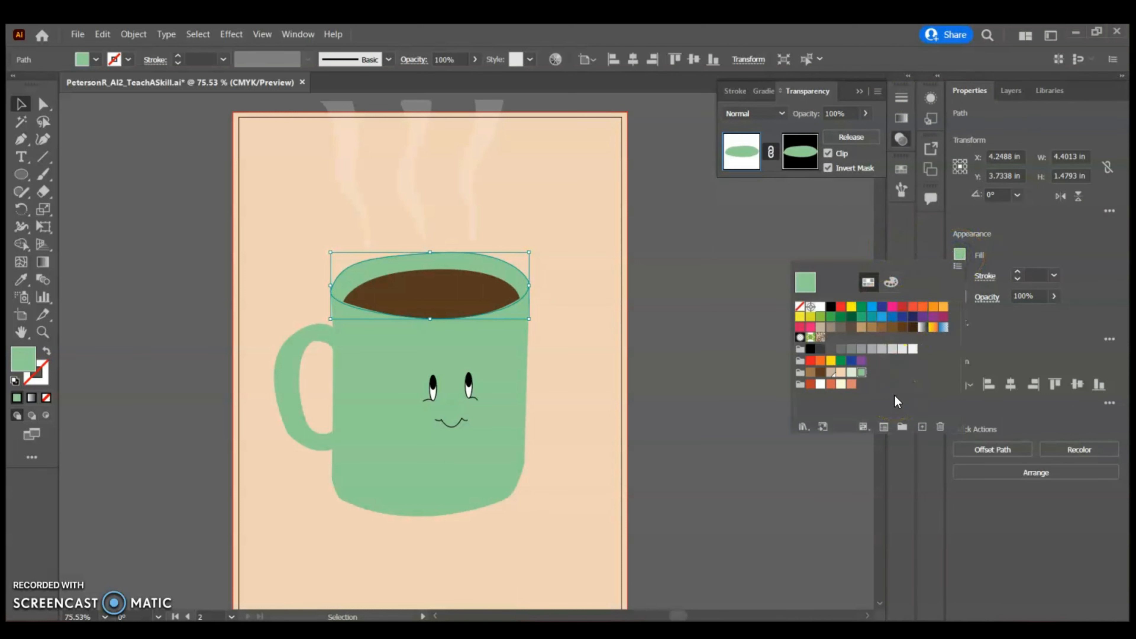
left_click(893, 281)
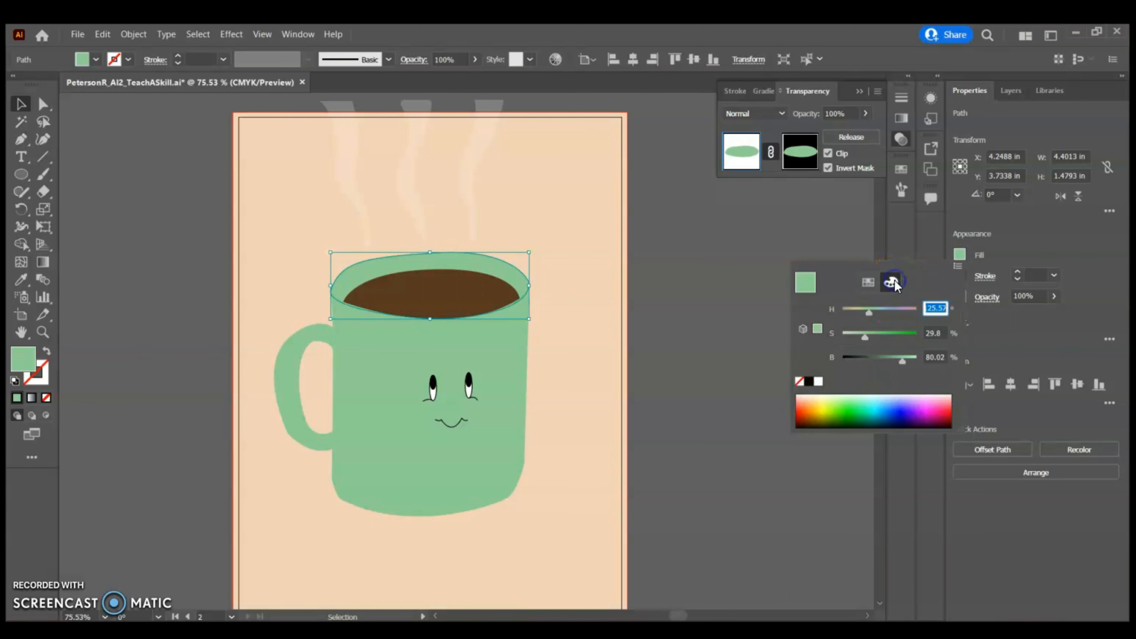
left_click(955, 267)
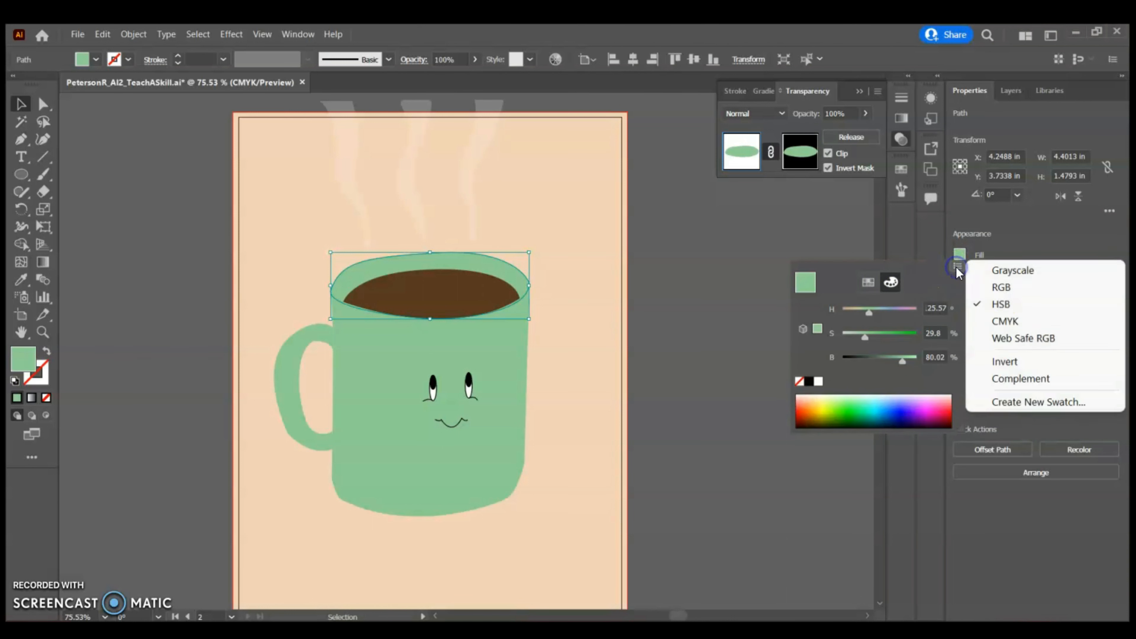
left_click(1002, 320)
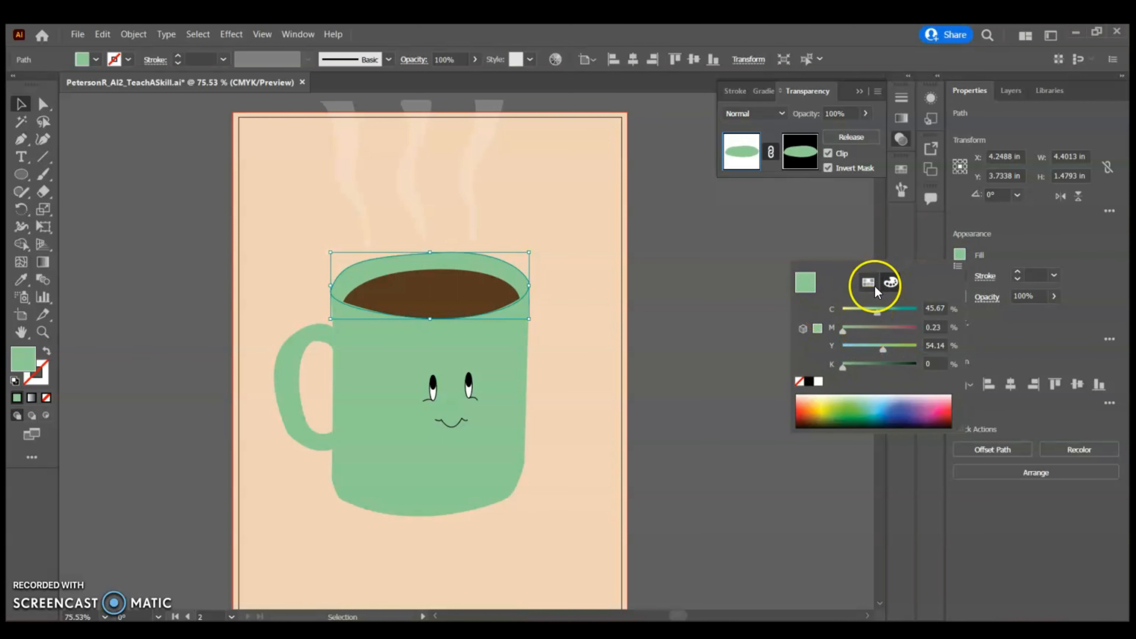
left_click(957, 266)
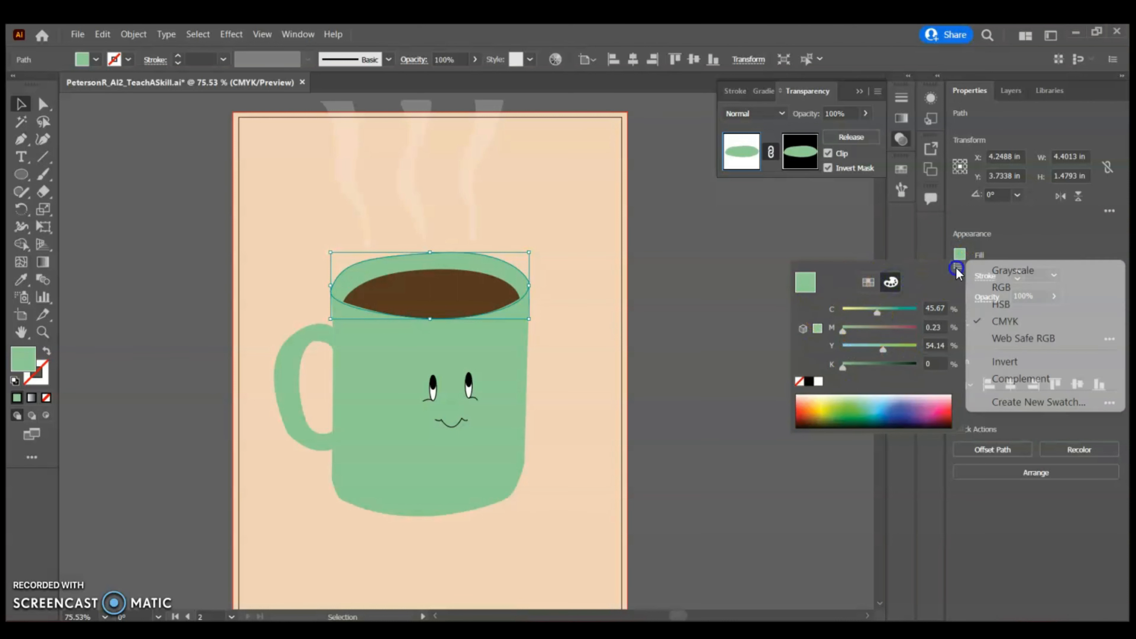
left_click(1003, 304)
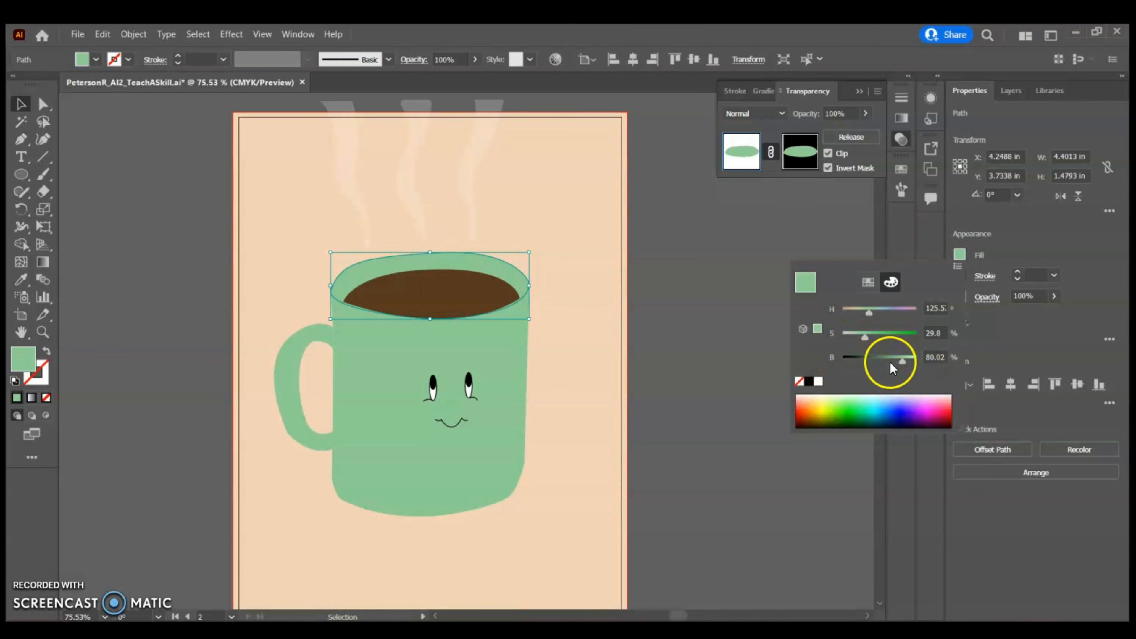
left_click(868, 281)
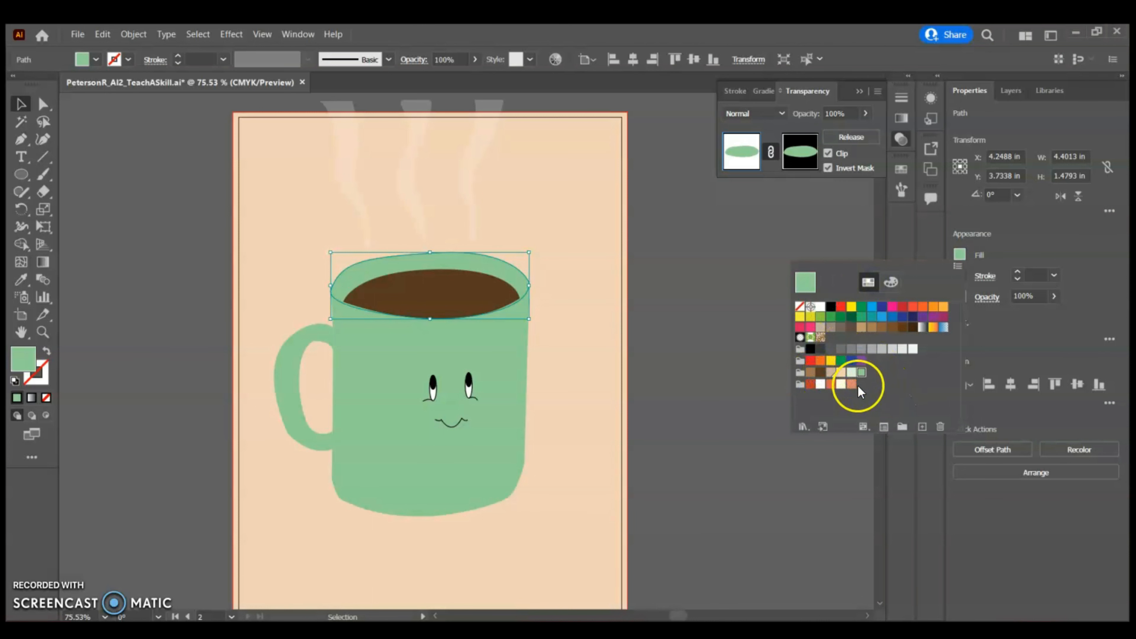
left_click(851, 372)
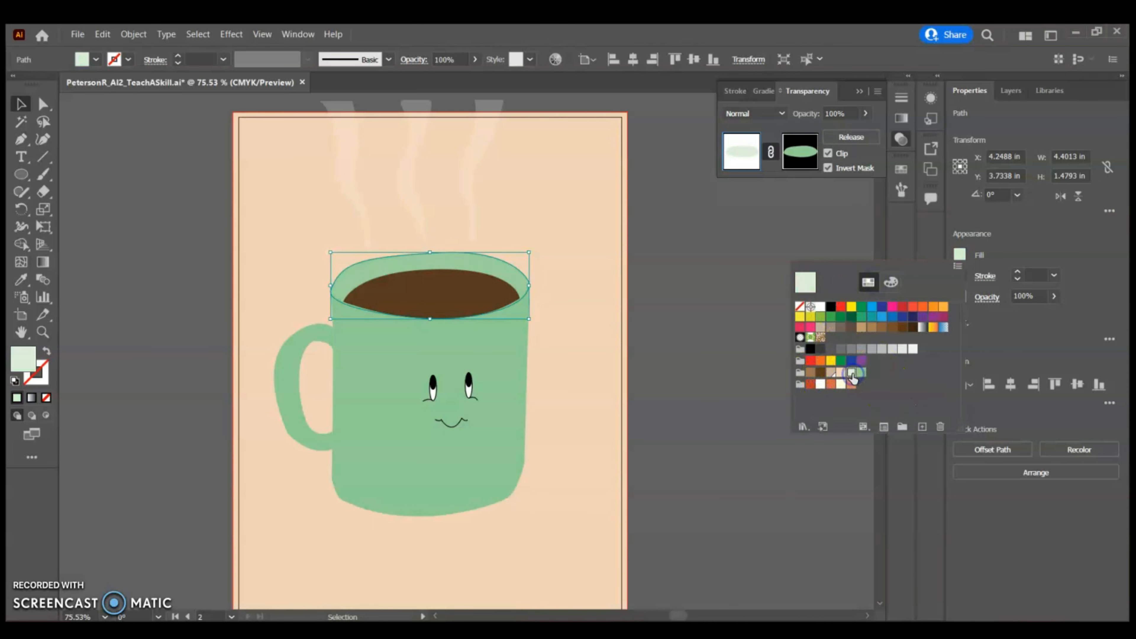
Edit the opacity mask again and give the mask shape a linear gradient fill
left_click(799, 153)
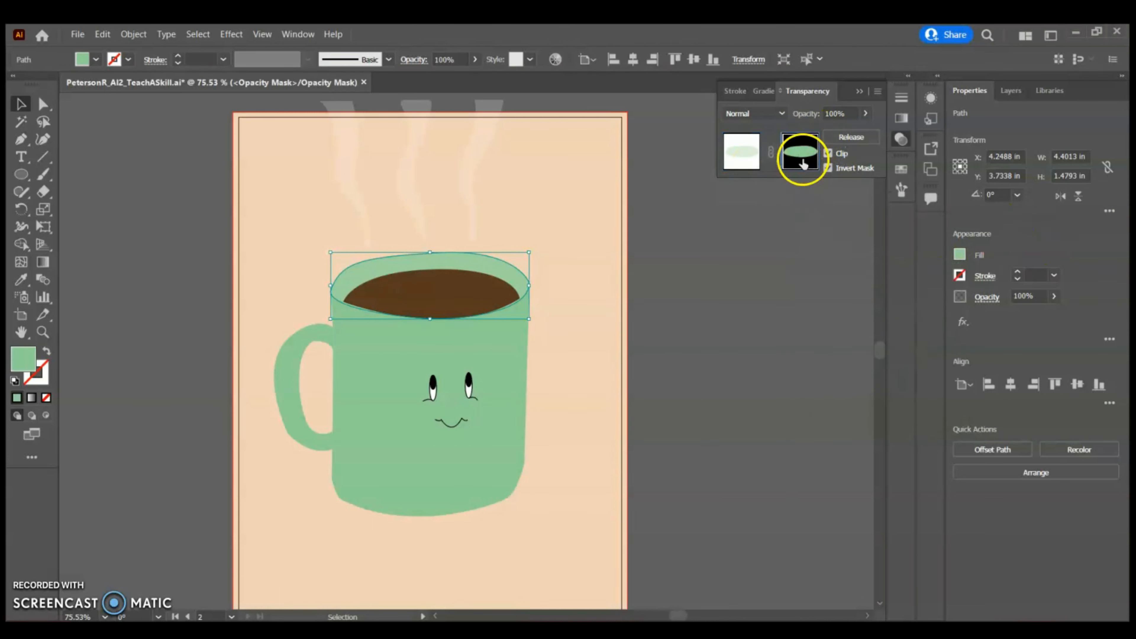
left_click(760, 92)
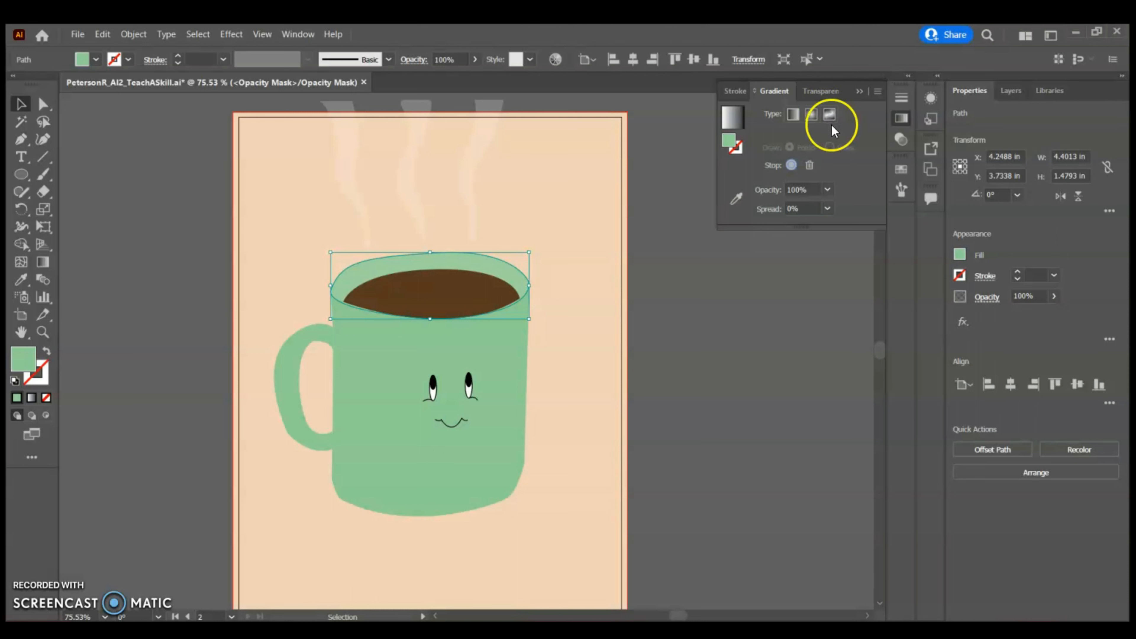
left_click(793, 114)
left_click(471, 301)
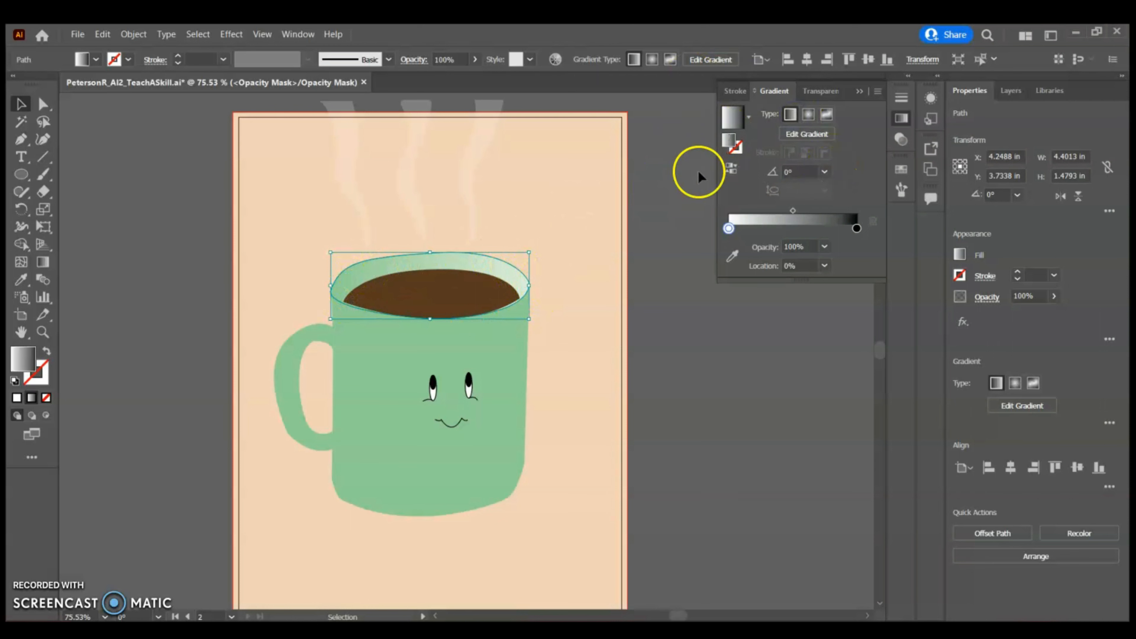
Apply the Texture Grain effect to the mask shape with Stippled grain, Intensity 10 and Contrast 20
left_click(232, 34)
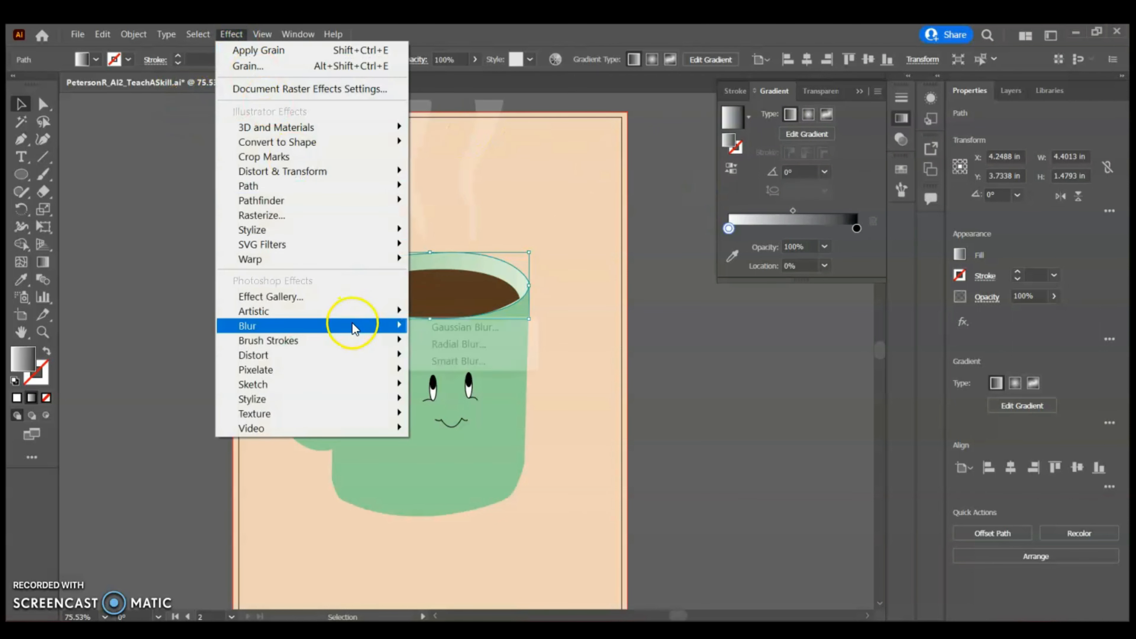
mouse_move(344, 413)
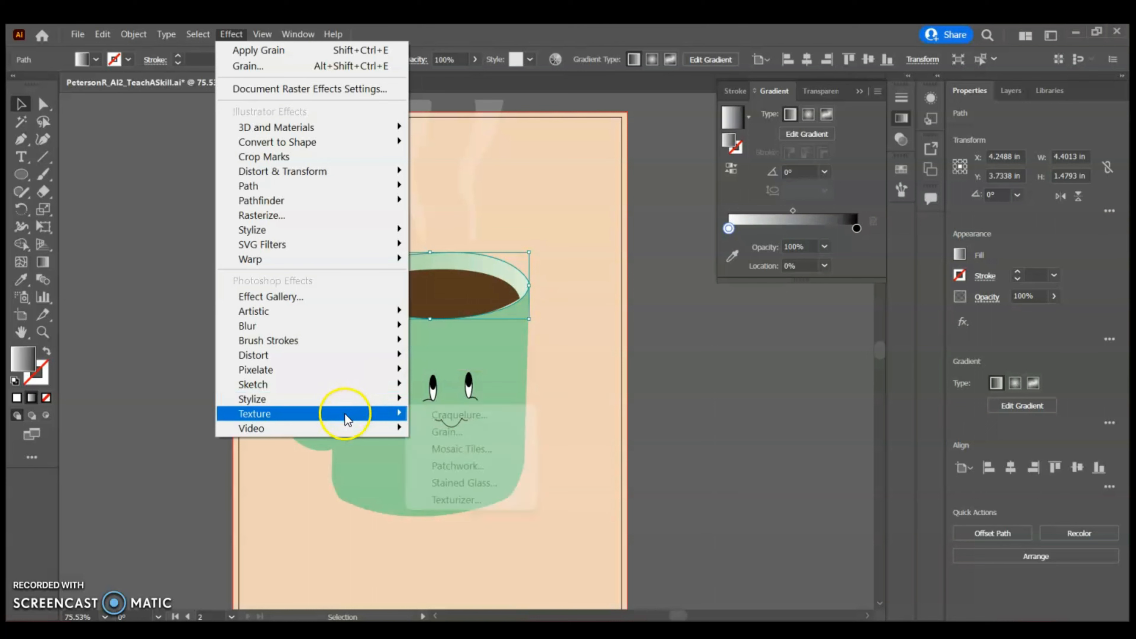
left_click(458, 431)
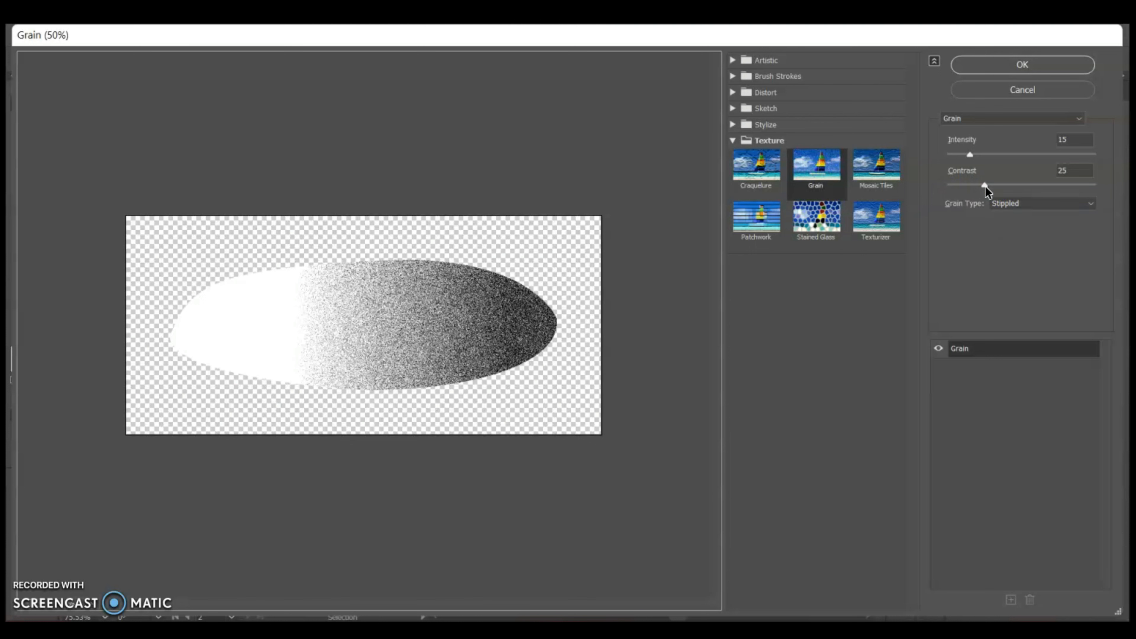
left_click_drag(985, 186, 1075, 185)
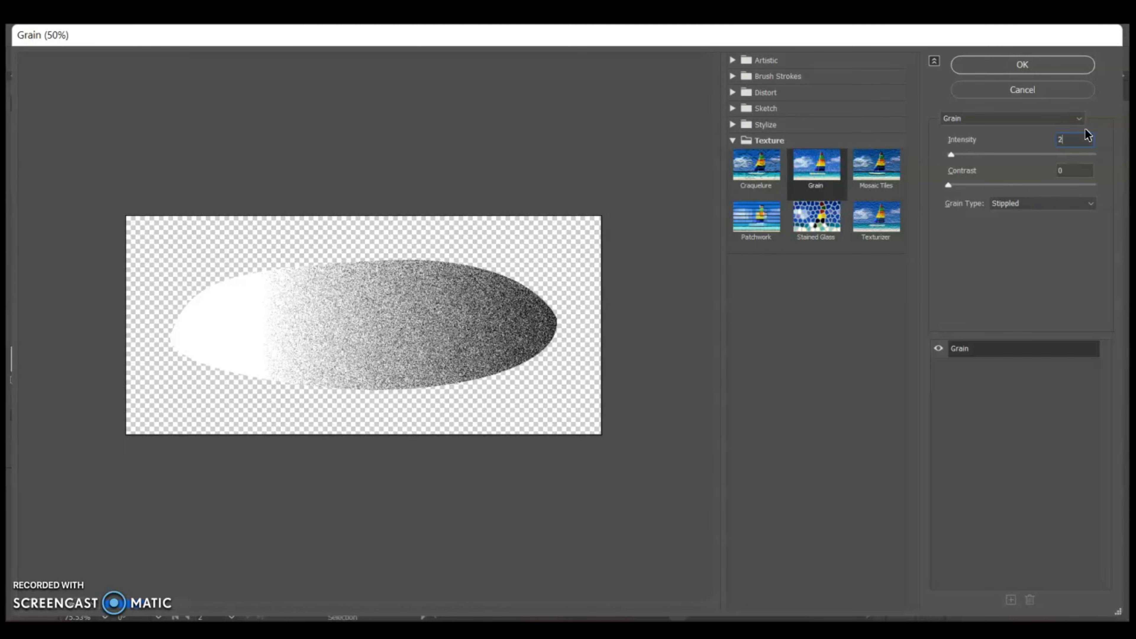
key("BackSpace")
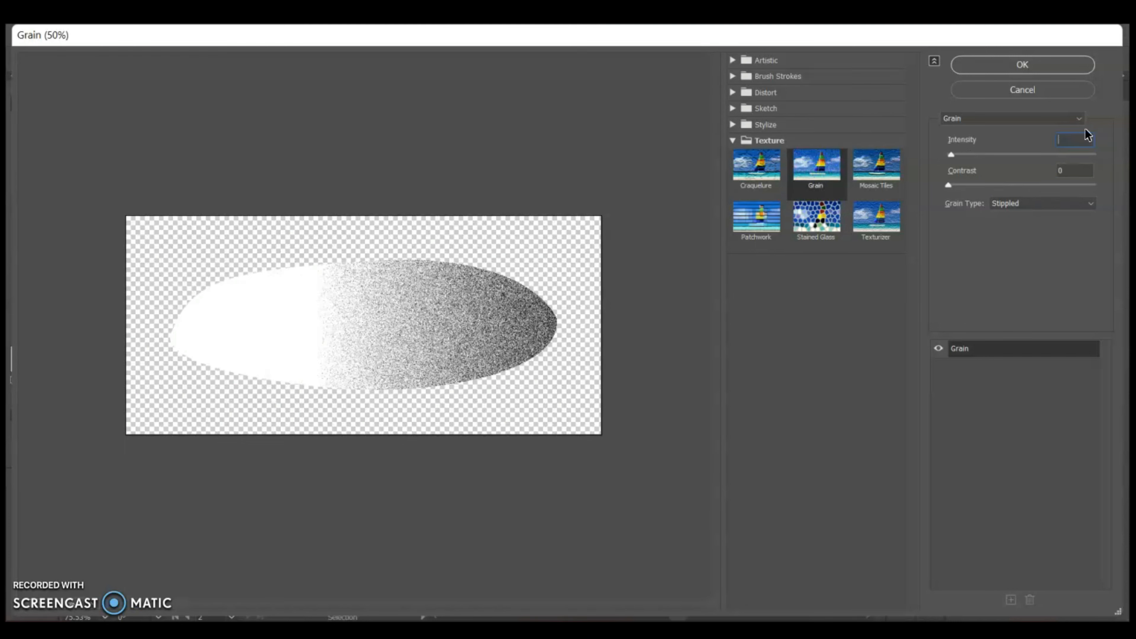
type("10")
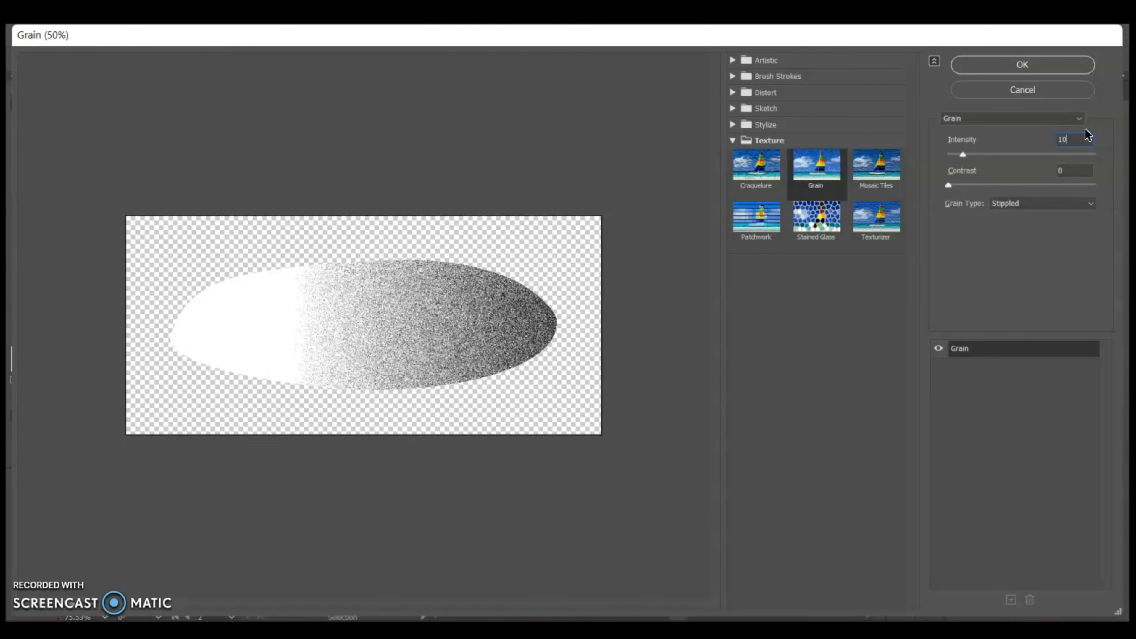
key("Tab")
type("20")
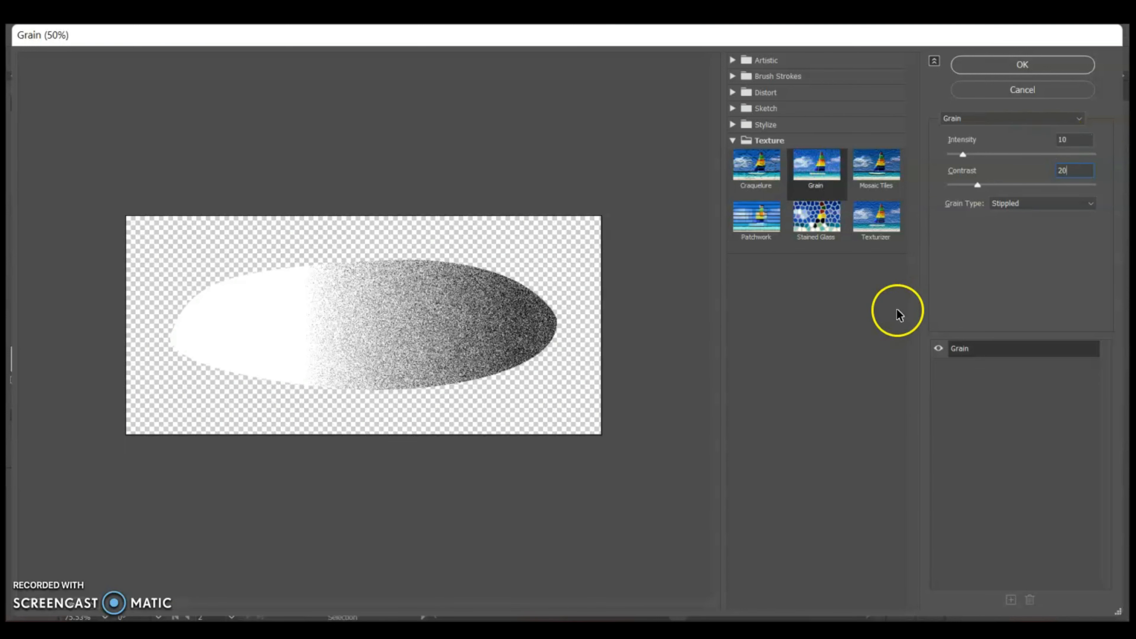
left_click(1023, 64)
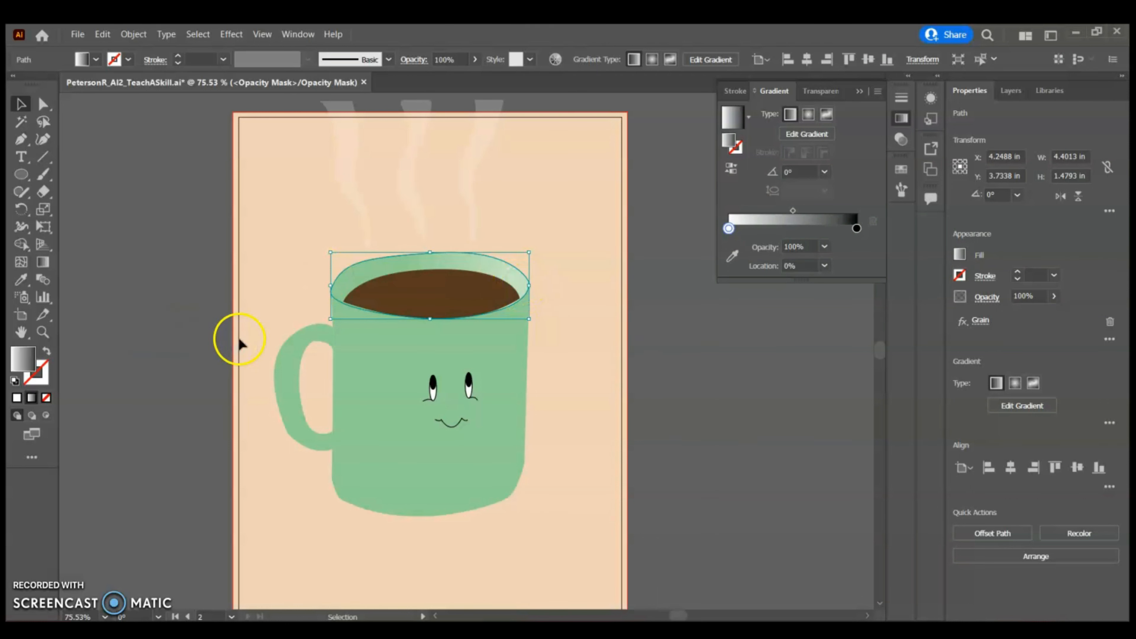
Redraw the mask gradient diagonally from the rim's right end toward its upper left
key("ctrl+plus")
key("ctrl+plus")
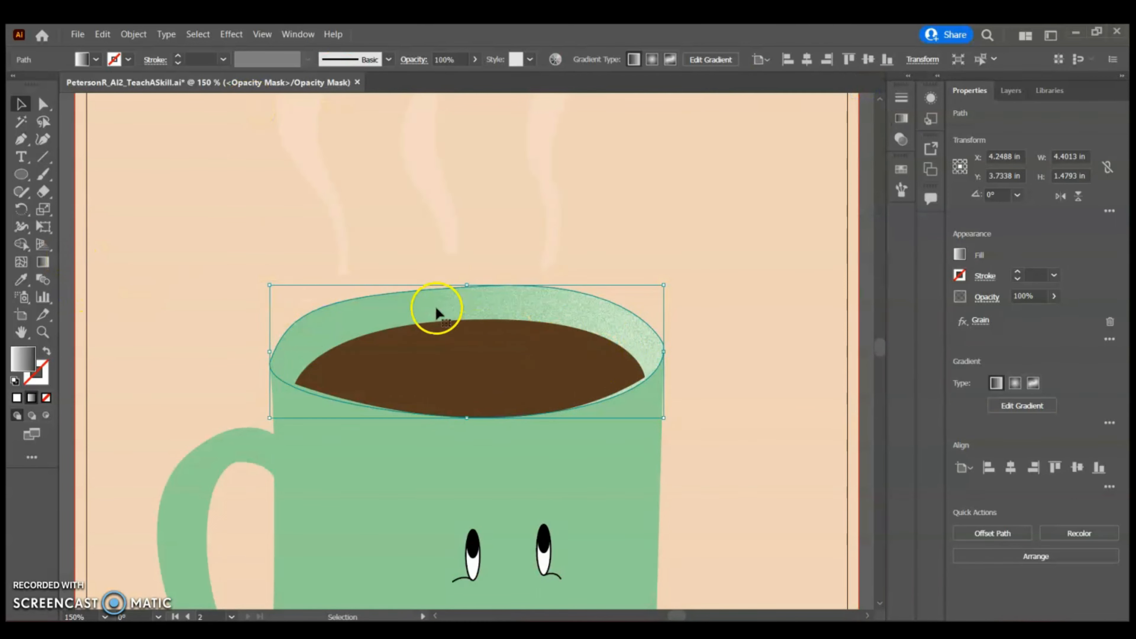
scroll(436, 306, "down", 2)
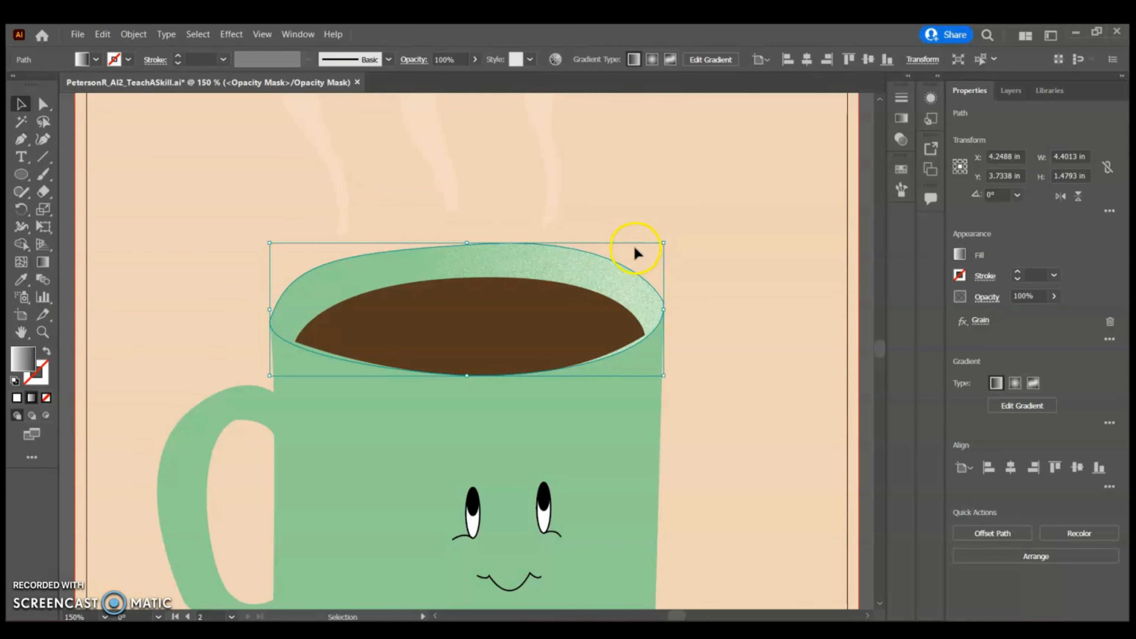
key("g")
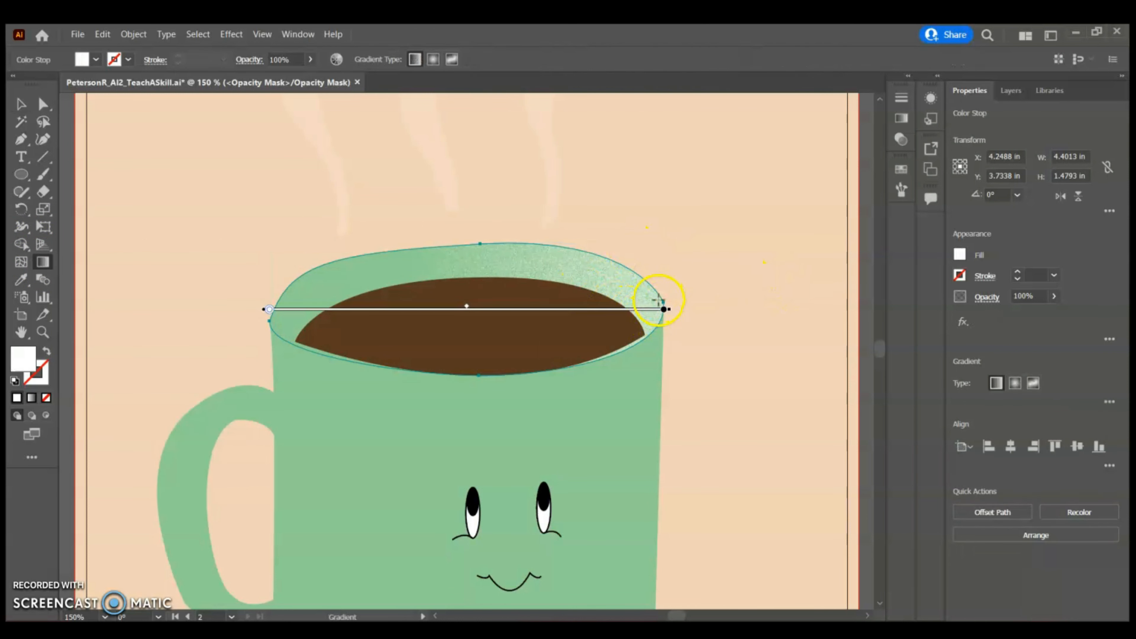
left_click_drag(657, 299, 352, 257)
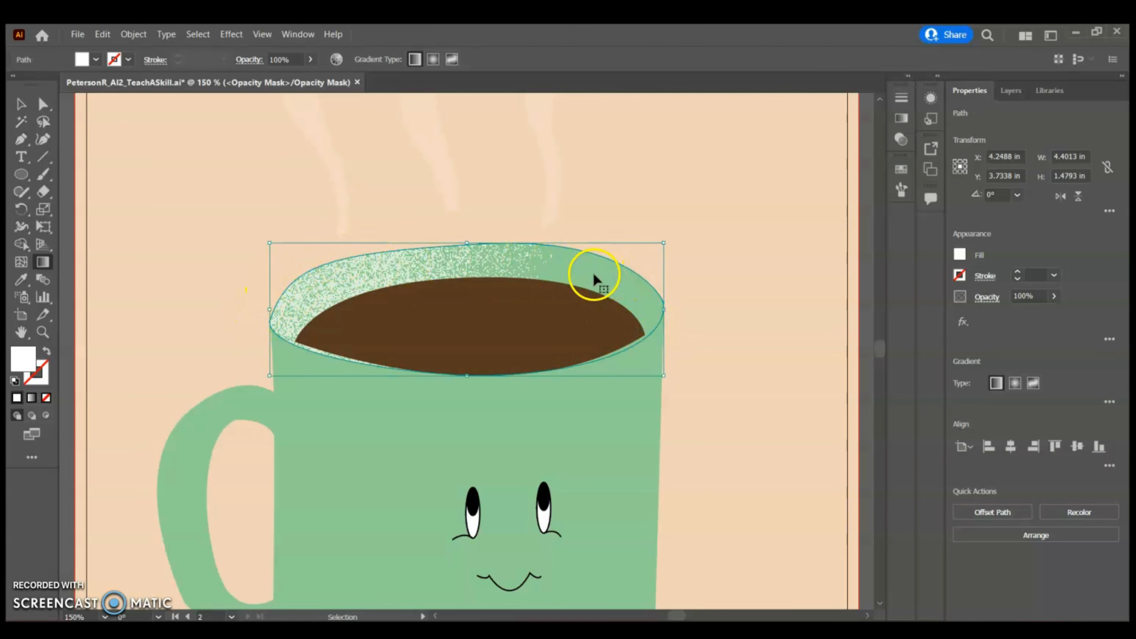
Switch to the Selection tool and deselect everything on the artboard
key("ctrl+minus")
key("ctrl+minus")
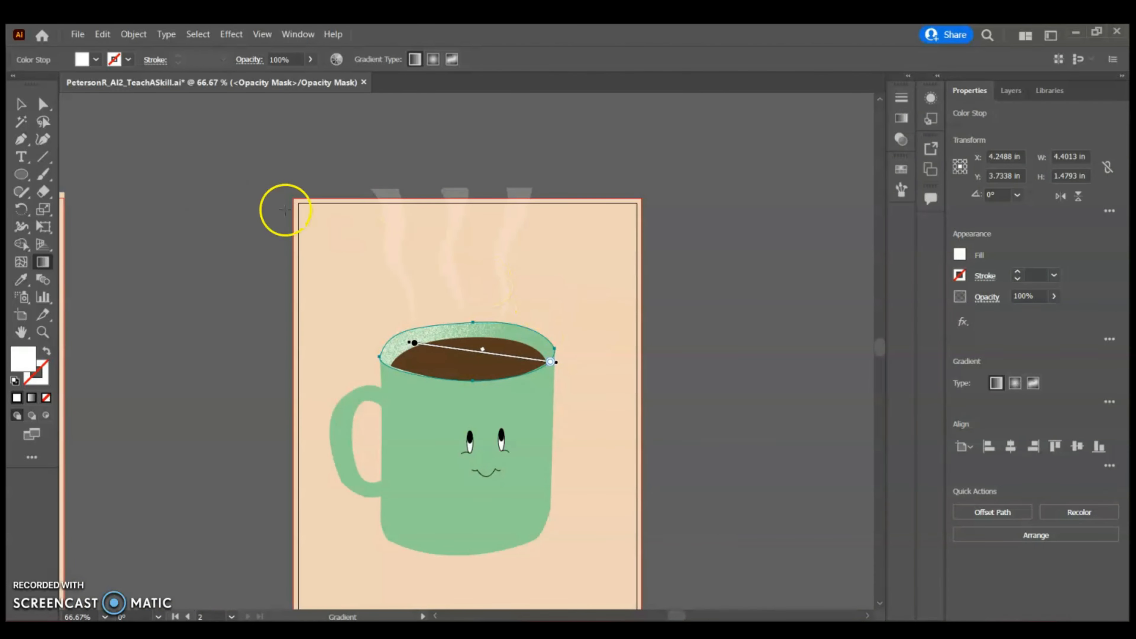
left_click(16, 106)
left_click(778, 338)
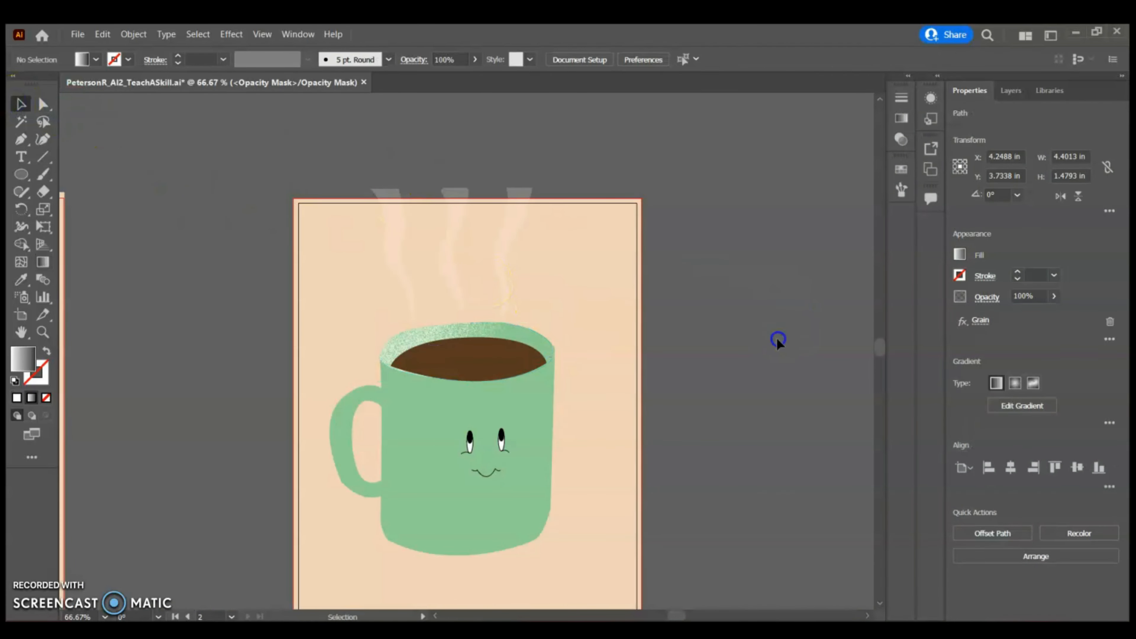
Select the mug rim and inspect its Grain effect and layer listing
left_click(514, 340)
left_click(758, 318)
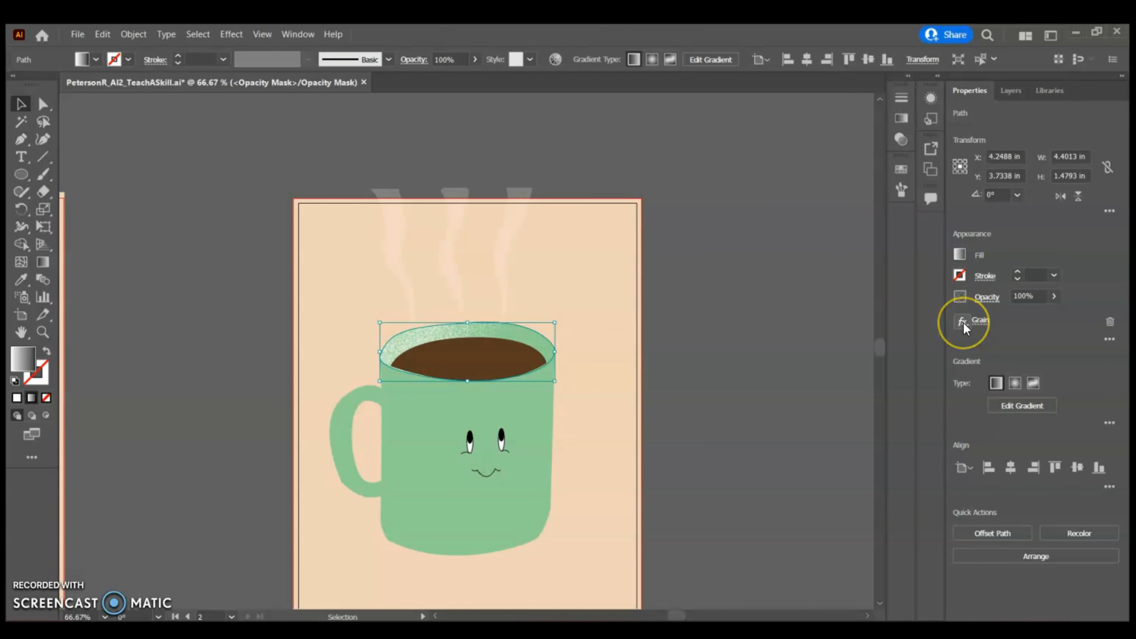
left_click(1009, 92)
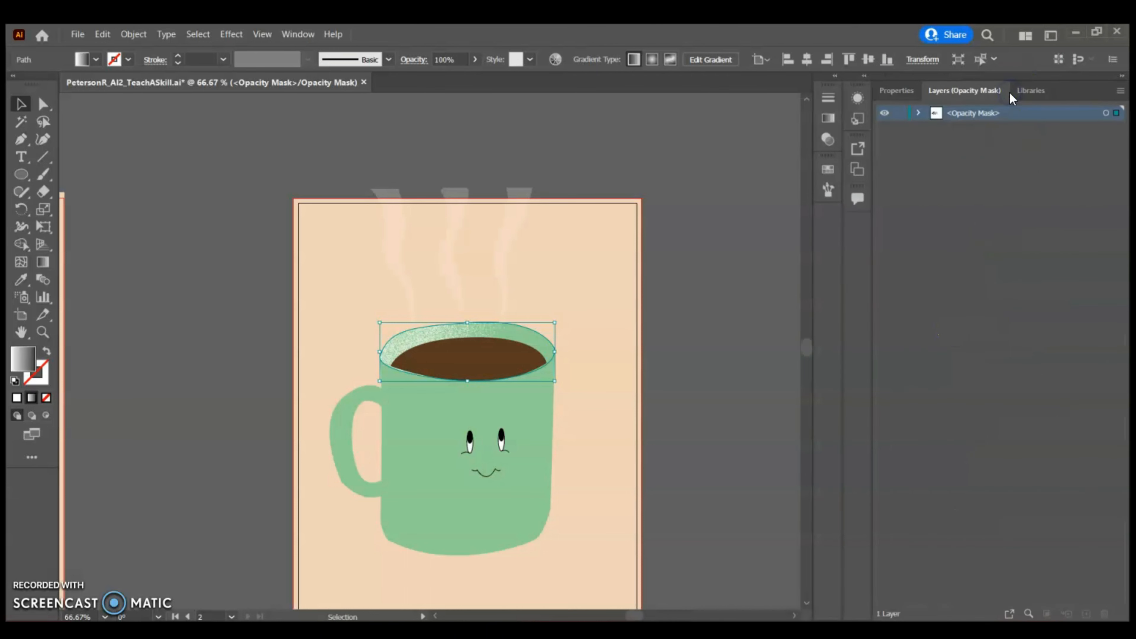
left_click(896, 94)
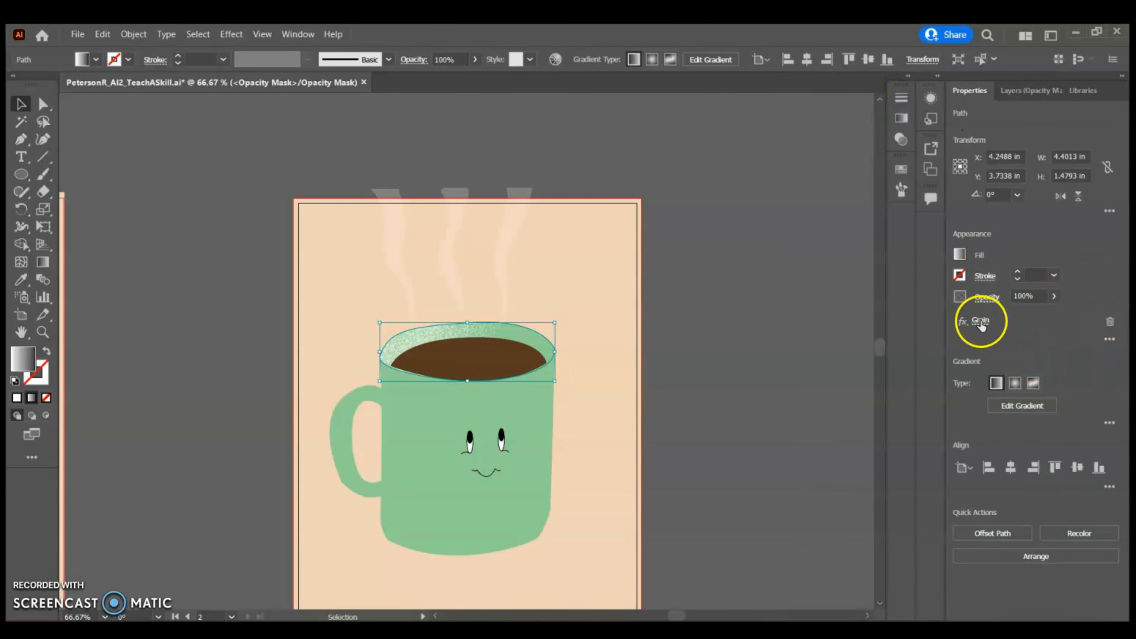
left_click(232, 34)
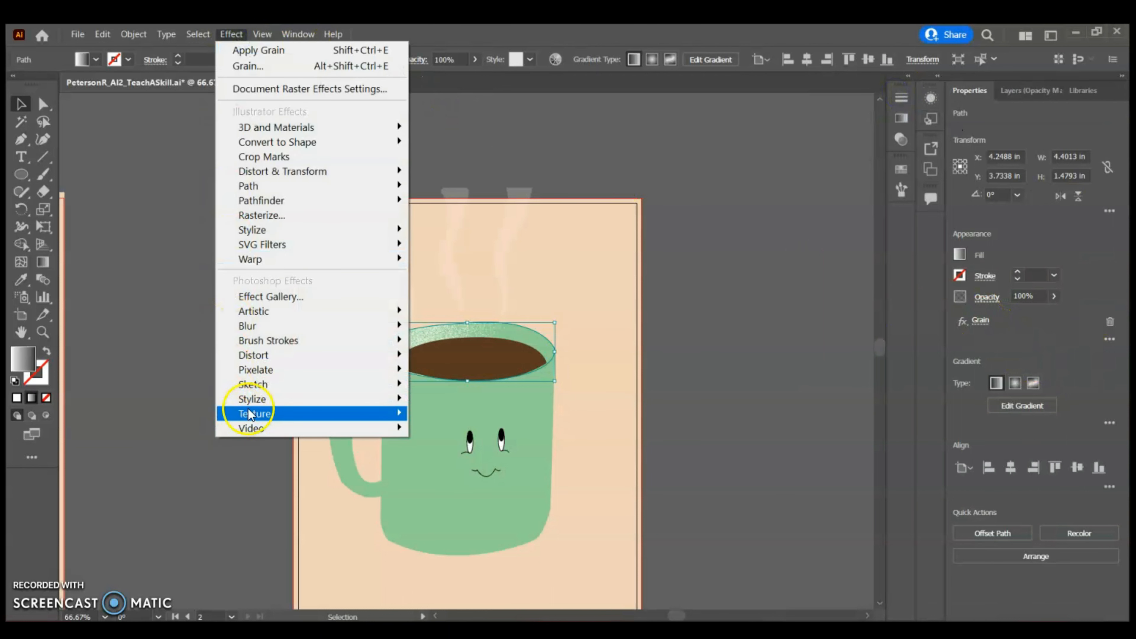
mouse_move(248, 413)
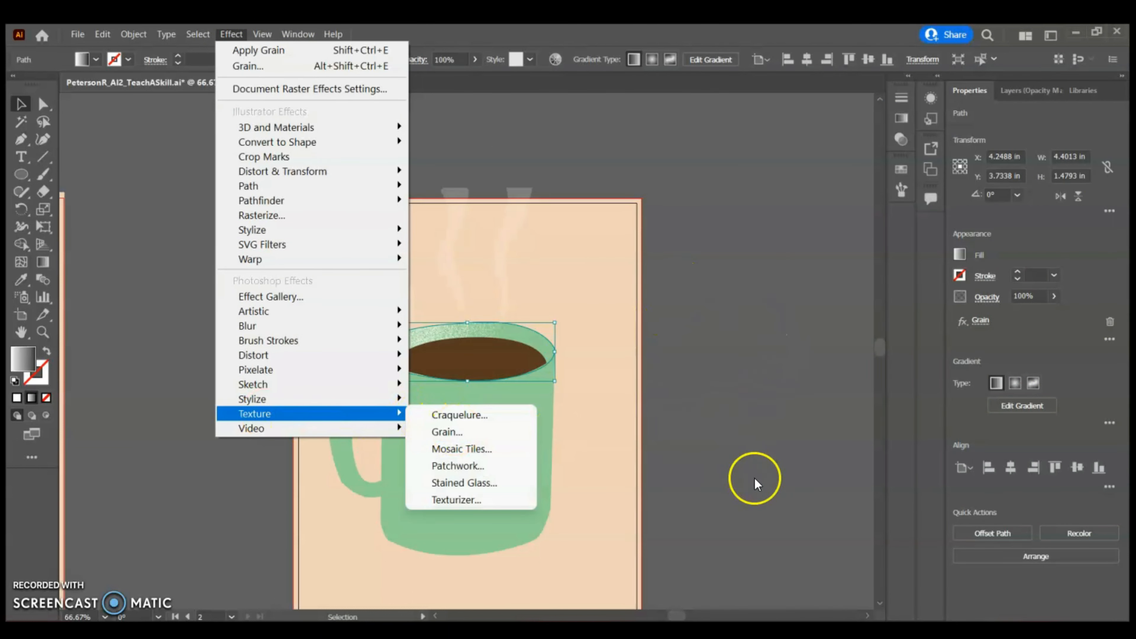
left_click(734, 245)
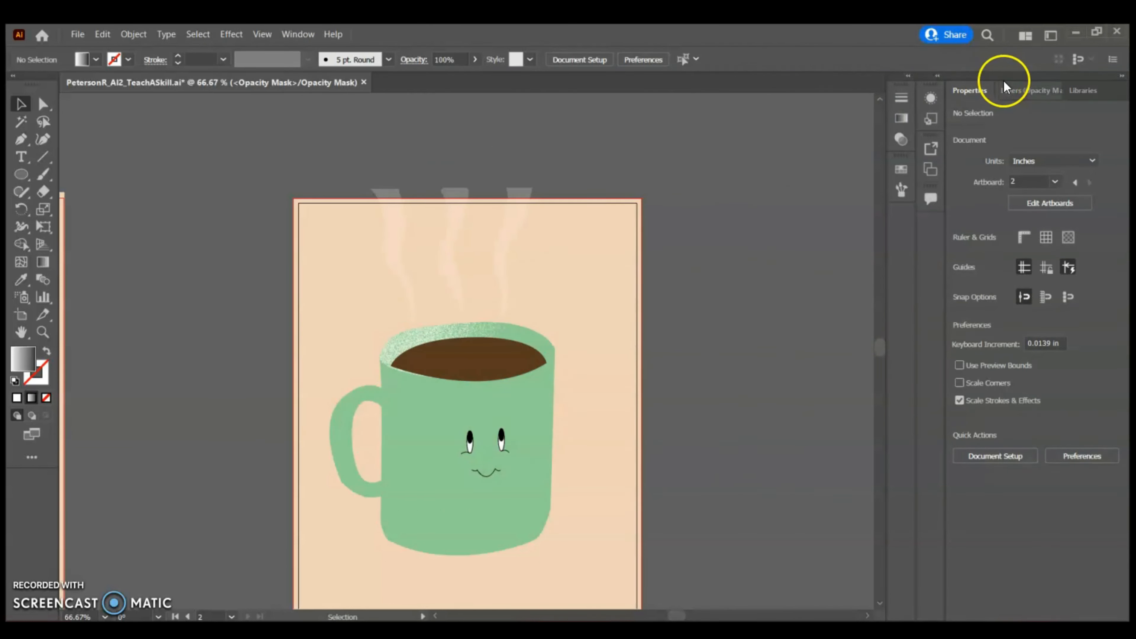
Review the rim mask's Grain effect settings and close the dialog with OK
left_click(1012, 91)
left_click(901, 91)
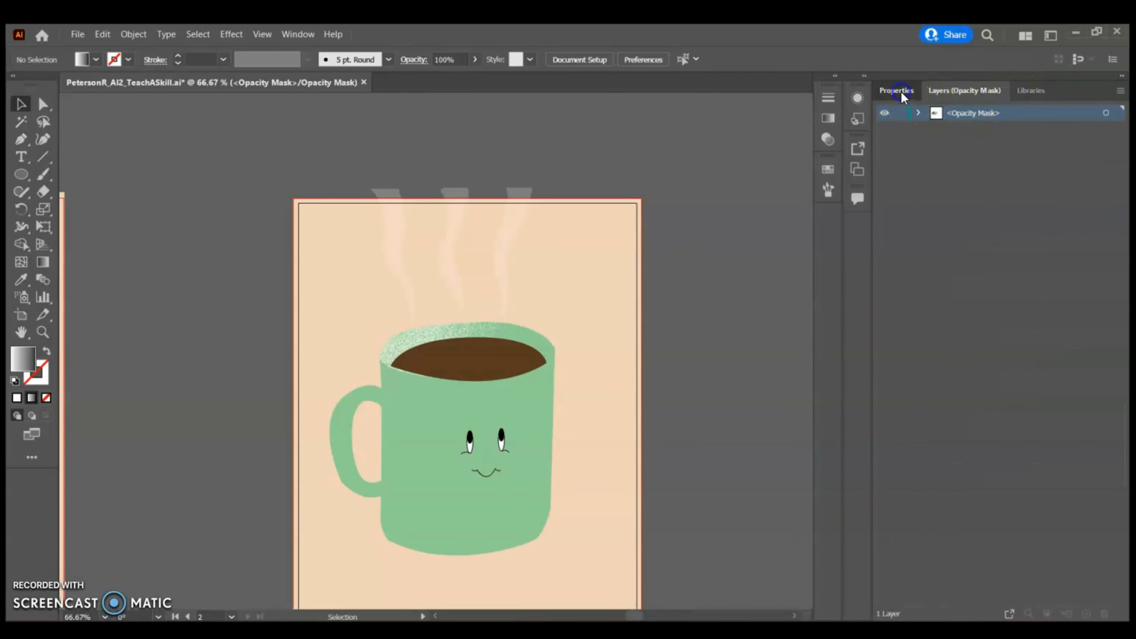
left_click(979, 320)
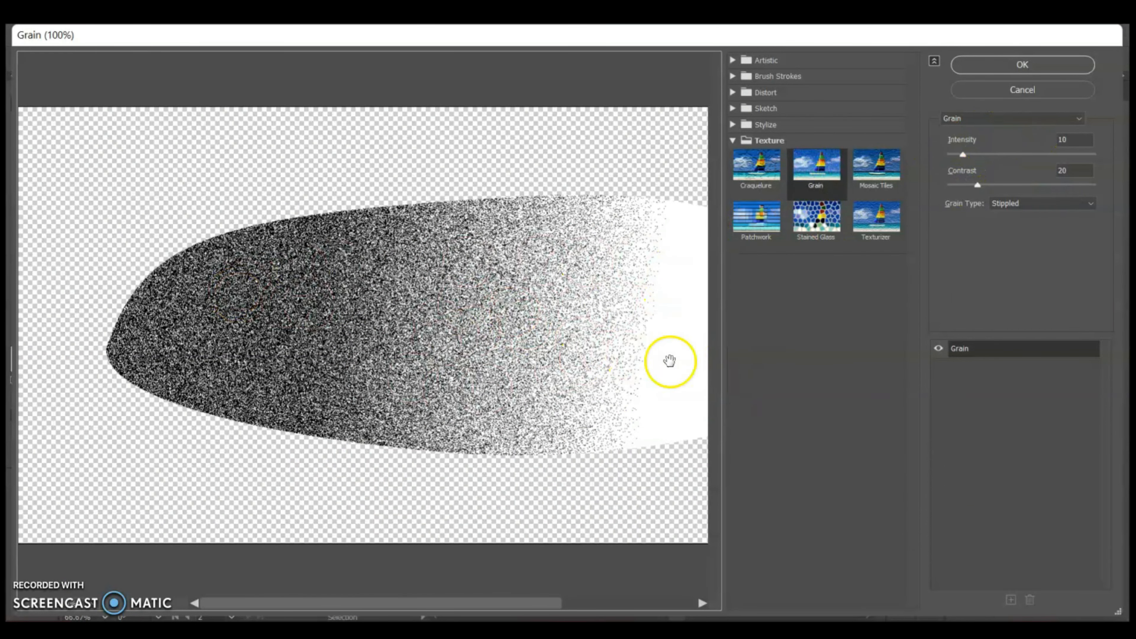
left_click(1023, 65)
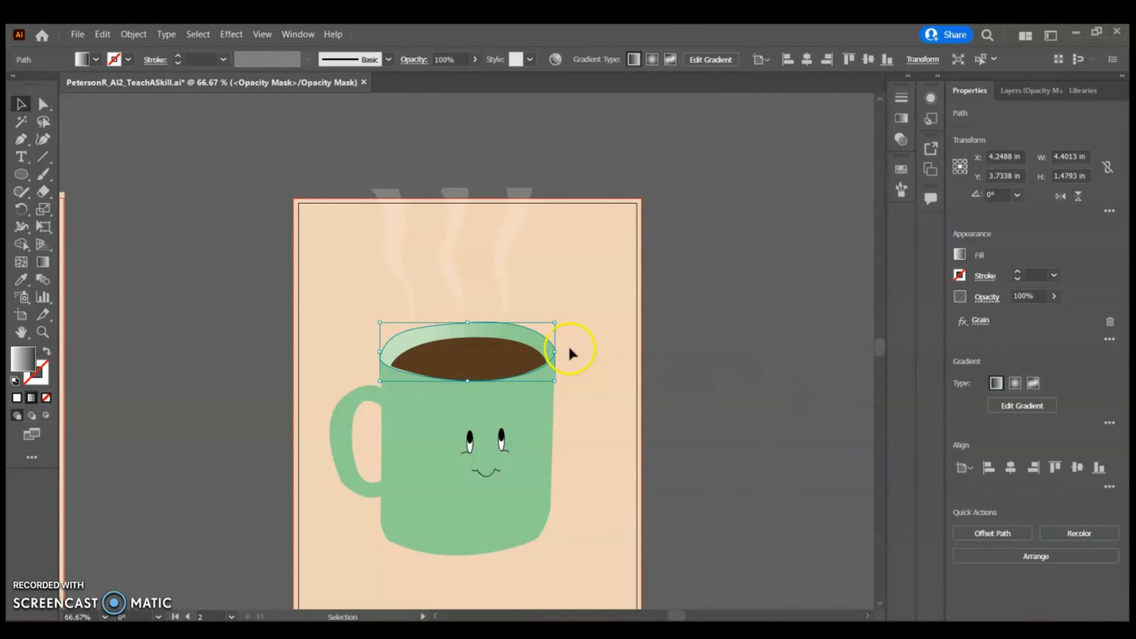
Deselect everything and leave opacity mask editing to return to the mug artwork
left_click(712, 351)
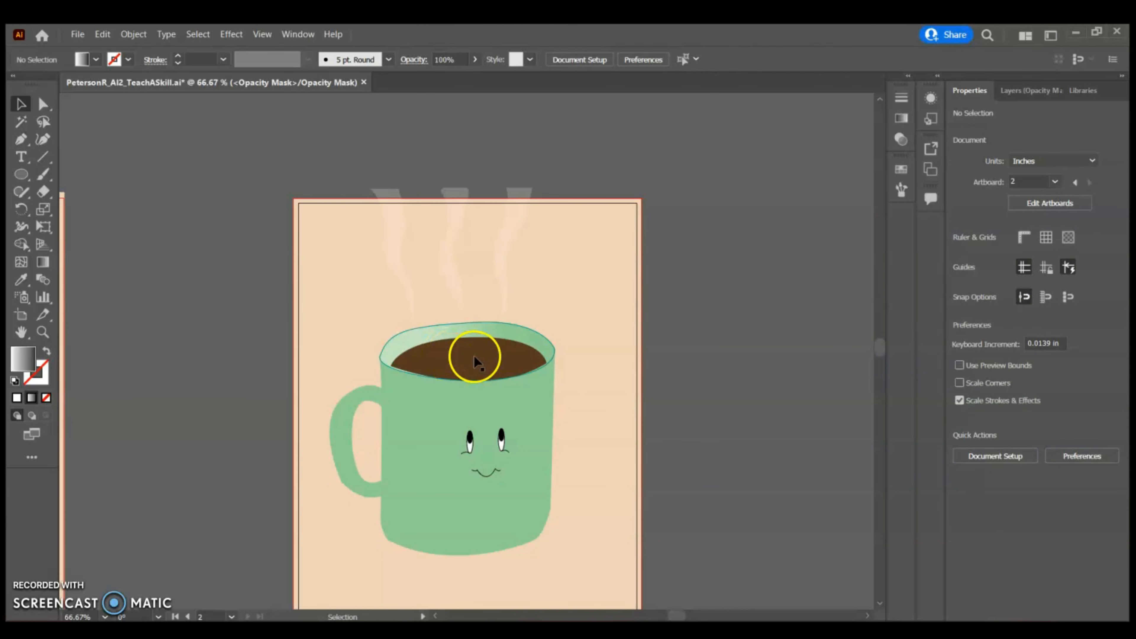
left_click(1020, 93)
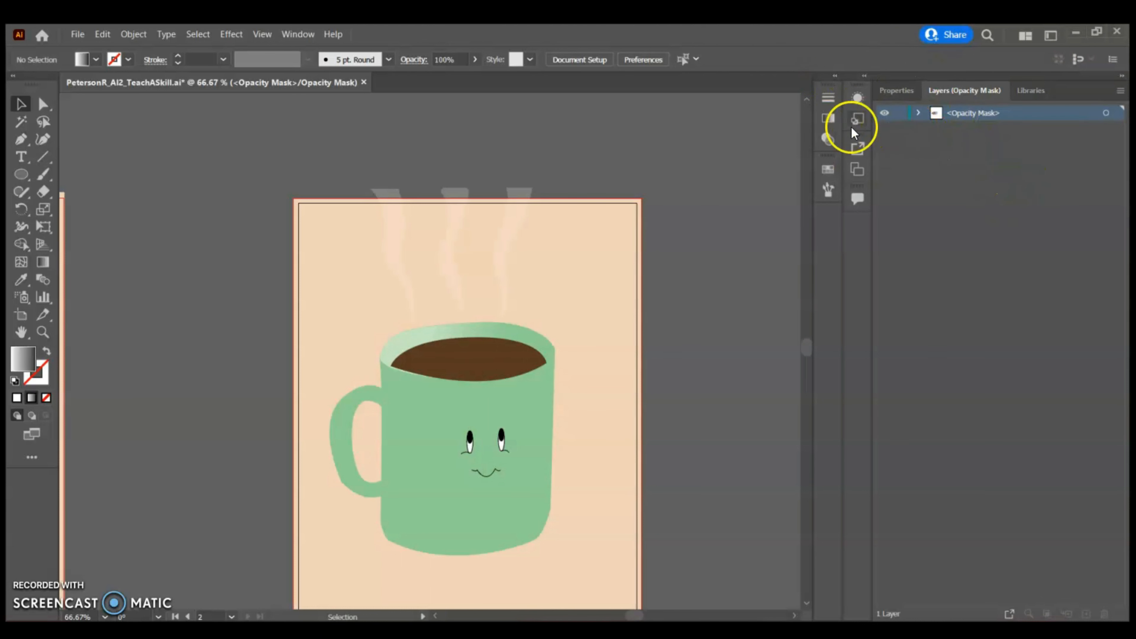
left_click(829, 140)
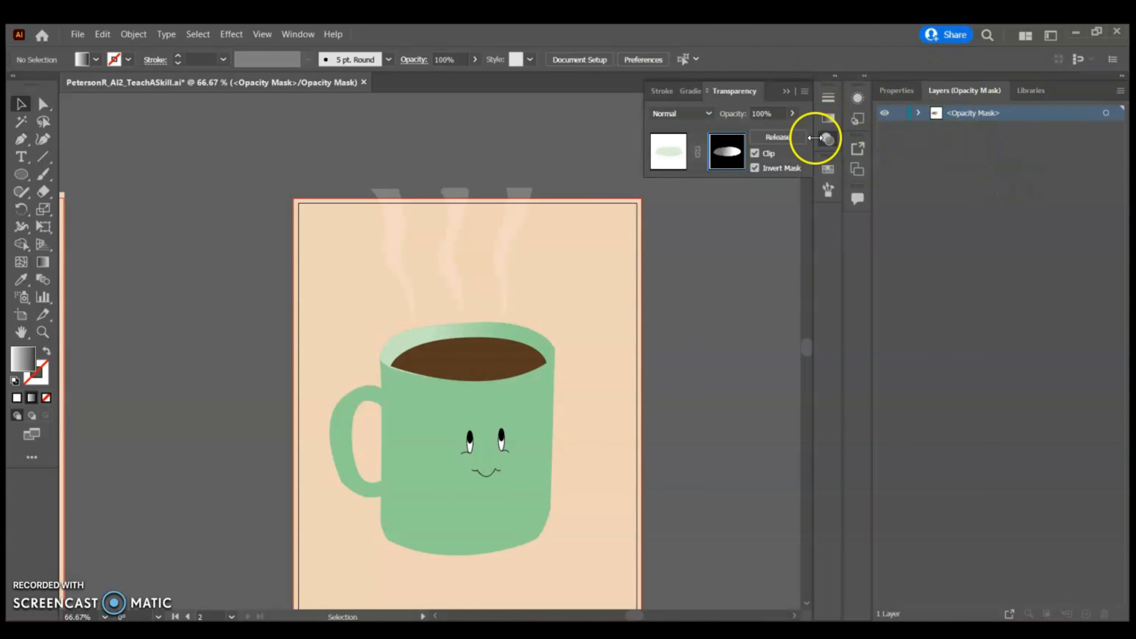
left_click(659, 155)
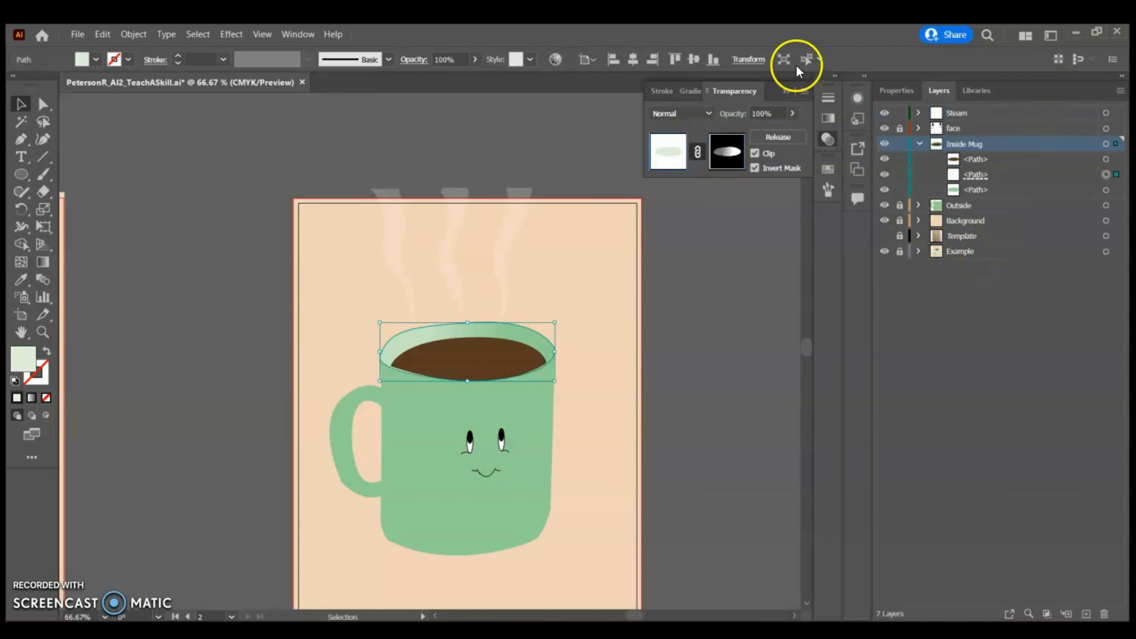
Select the coffee surface path inside the Inside Mug layer
left_click(787, 91)
left_click(918, 143)
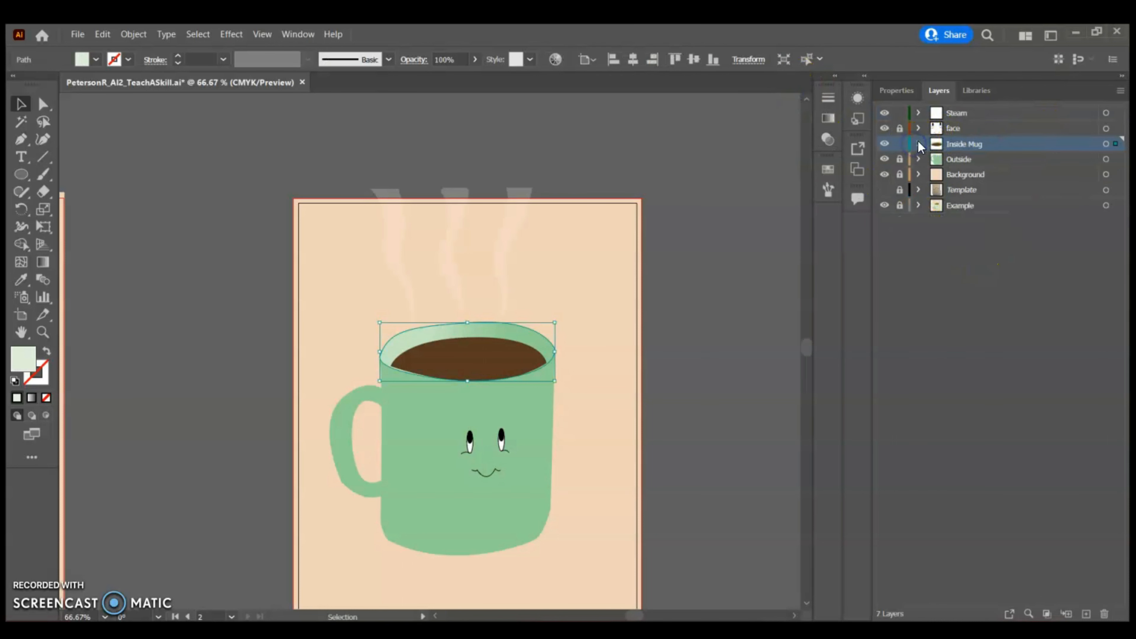
left_click(899, 144)
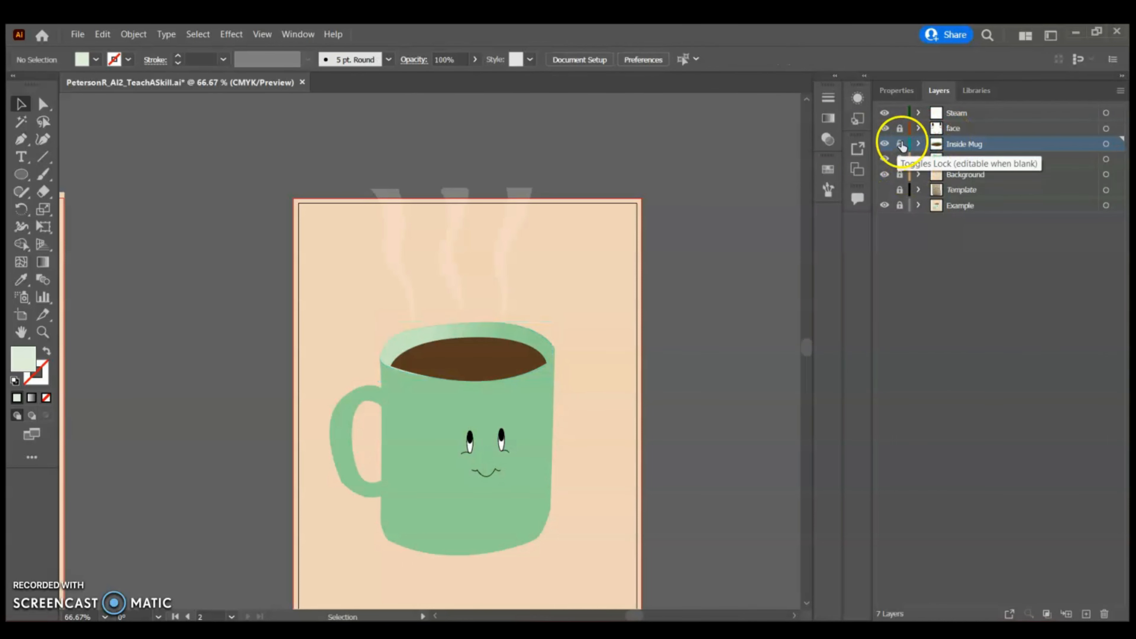
left_click(899, 144)
left_click(918, 144)
left_click(1009, 164)
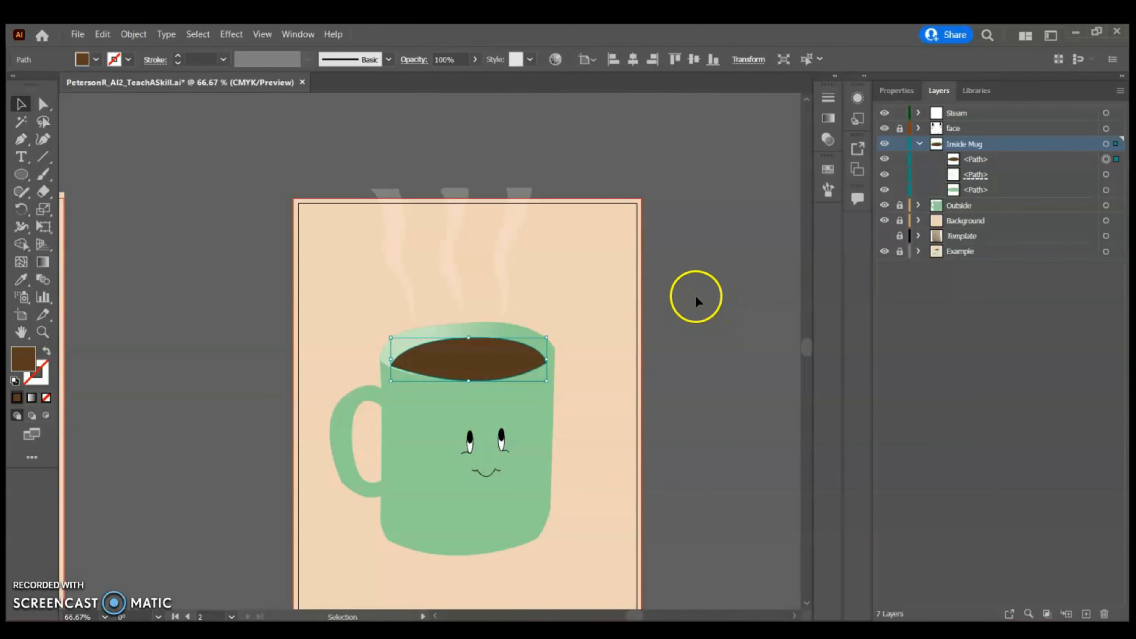
Add an opacity mask to the coffee surface and give the mask shape a linear gradient fill
left_click(828, 139)
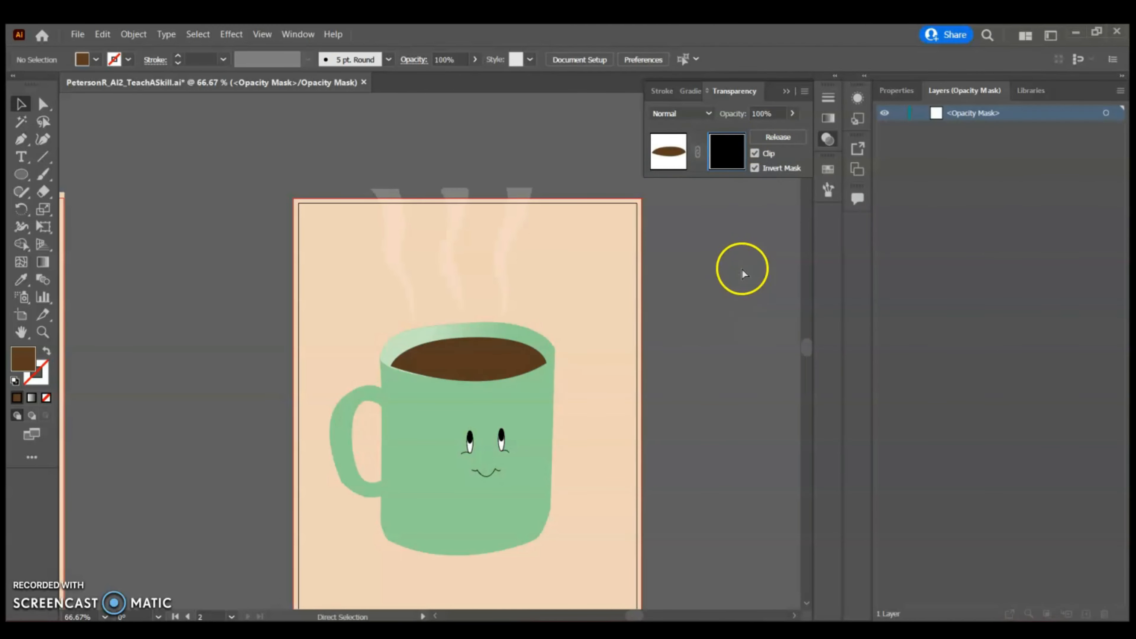
left_click(896, 91)
left_click(959, 254)
left_click(810, 372)
left_click(957, 267)
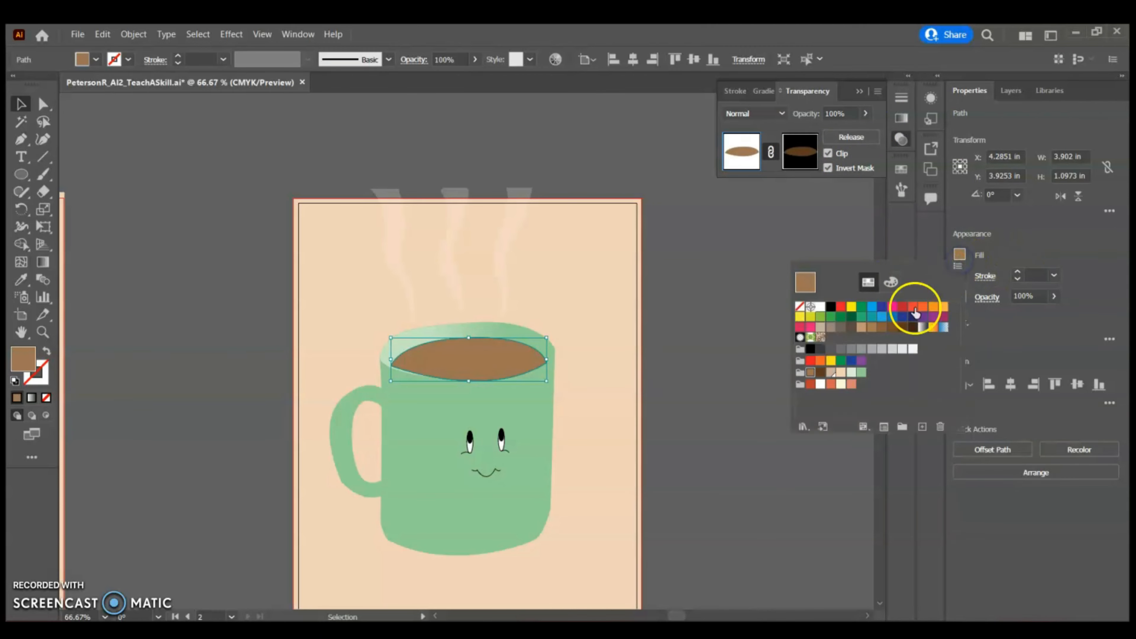
left_click(890, 281)
left_click(957, 267)
left_click(868, 282)
left_click(800, 152)
left_click(770, 91)
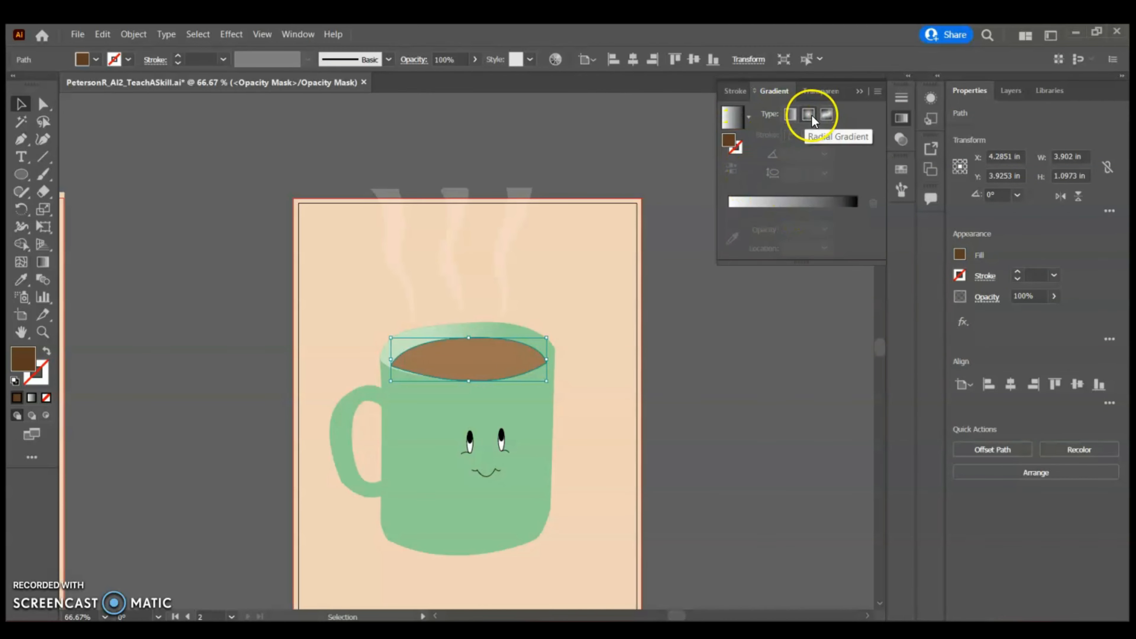
left_click(789, 114)
Apply the Grain effect to the coffee mask shape with Stippled grain, Intensity 10 and Contrast 20
left_click(232, 34)
left_click(258, 70)
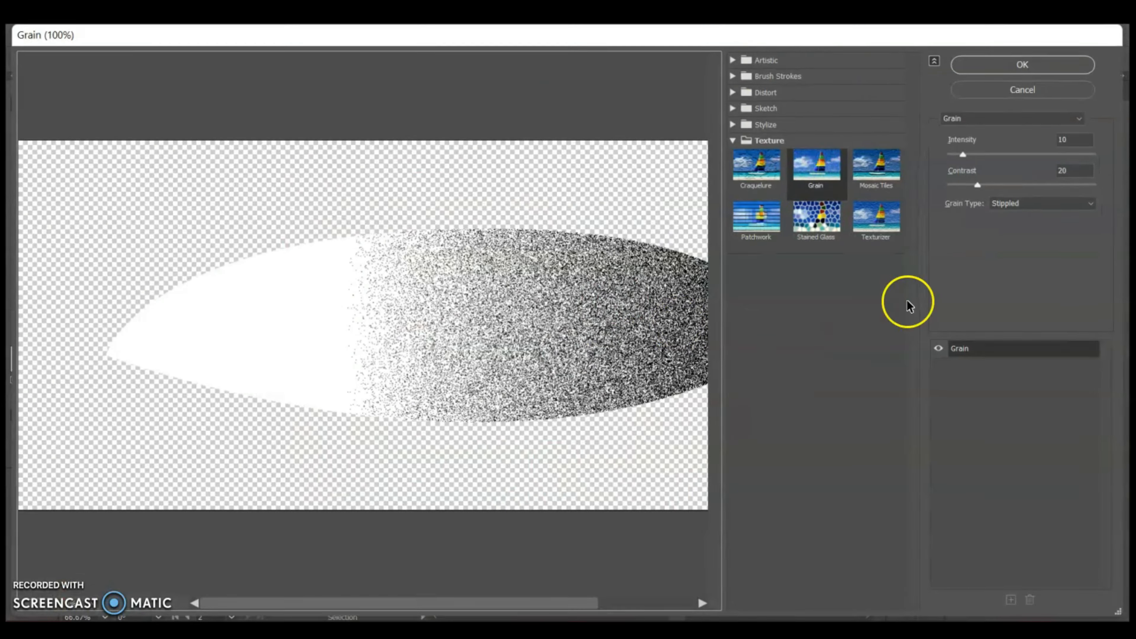
left_click(1021, 64)
left_click(860, 91)
Redraw the coffee mask's gradient from the surface's left-centre toward its right edge with the Gradient tool
left_click(44, 263)
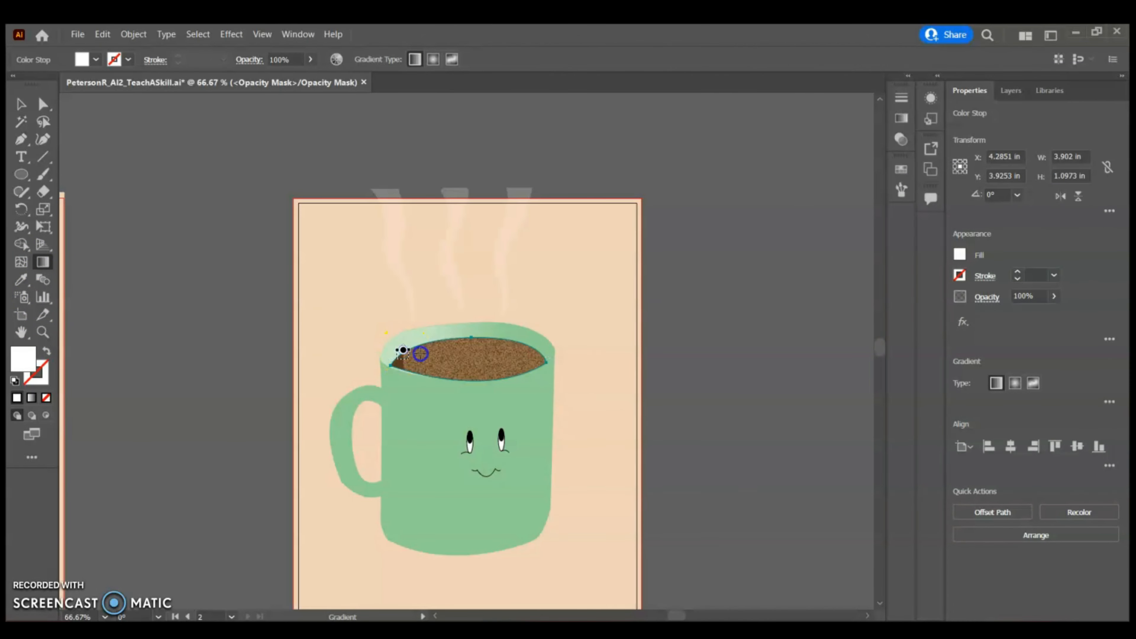
left_click_drag(453, 354, 538, 372)
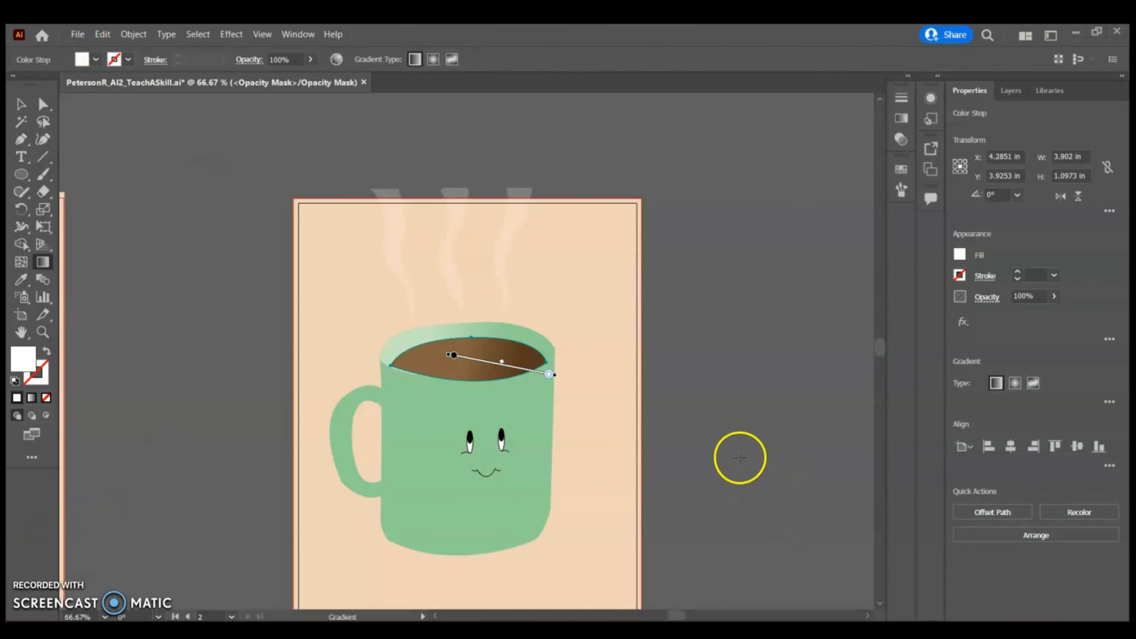
left_click(21, 104)
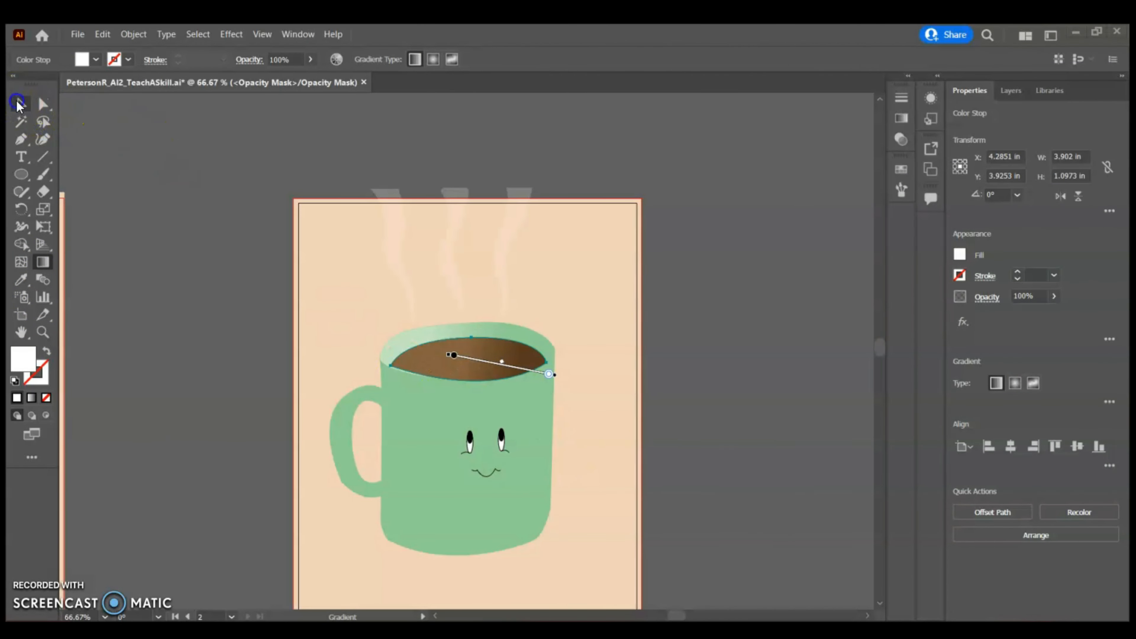
Exit the coffee's opacity mask and return to editing the artwork
scroll(707, 345, "down", 1)
scroll(702, 378, "down", 1)
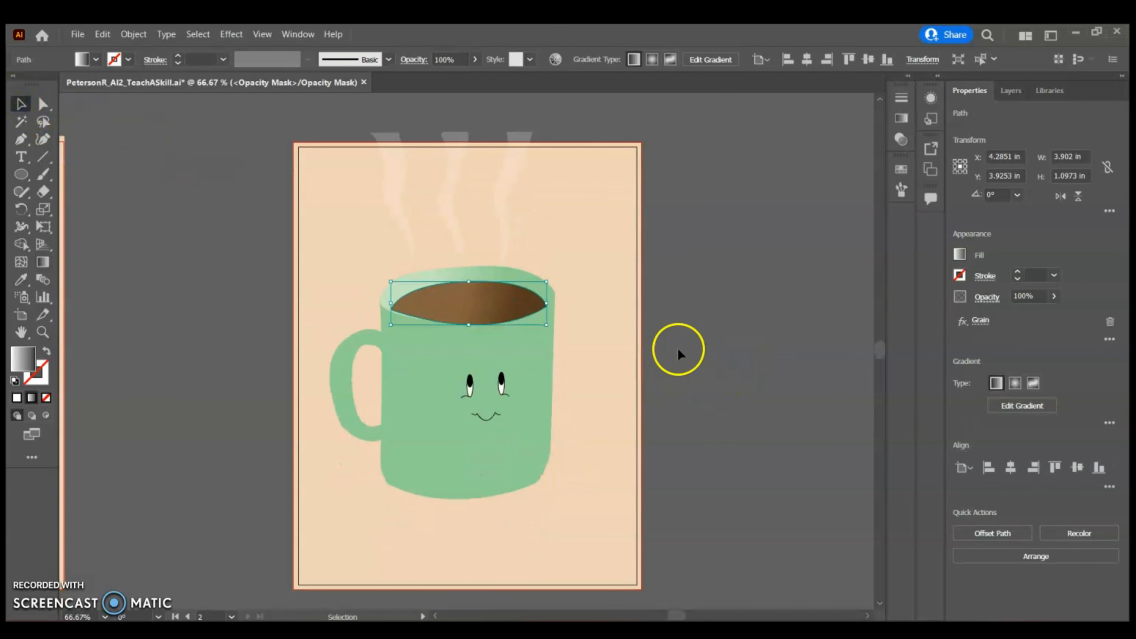
left_click(1020, 91)
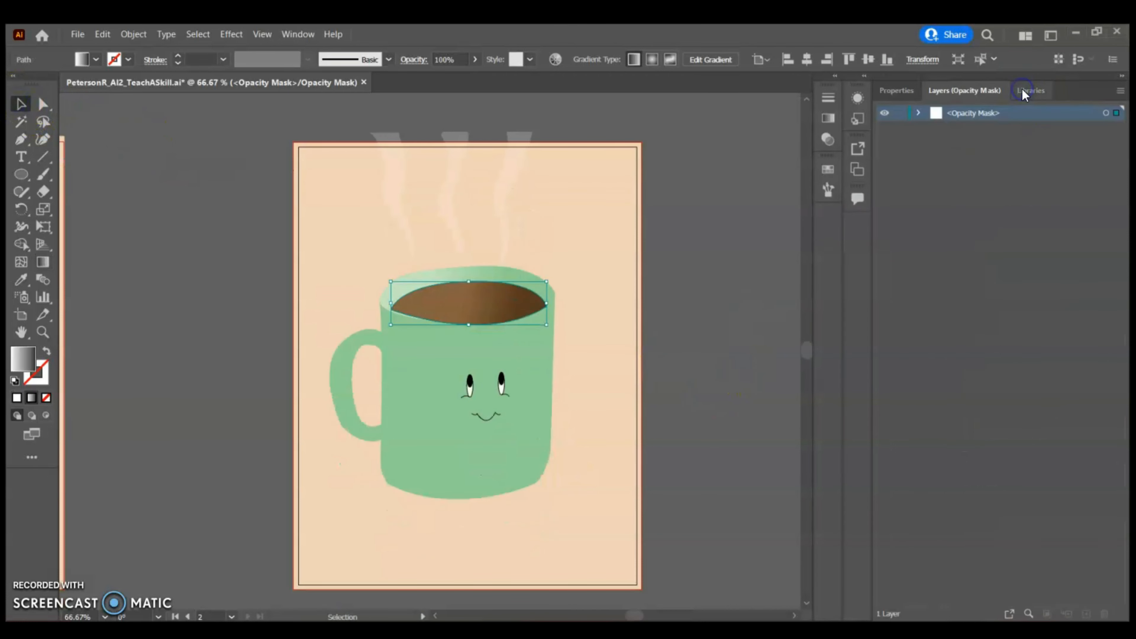
left_click(827, 141)
left_click(668, 151)
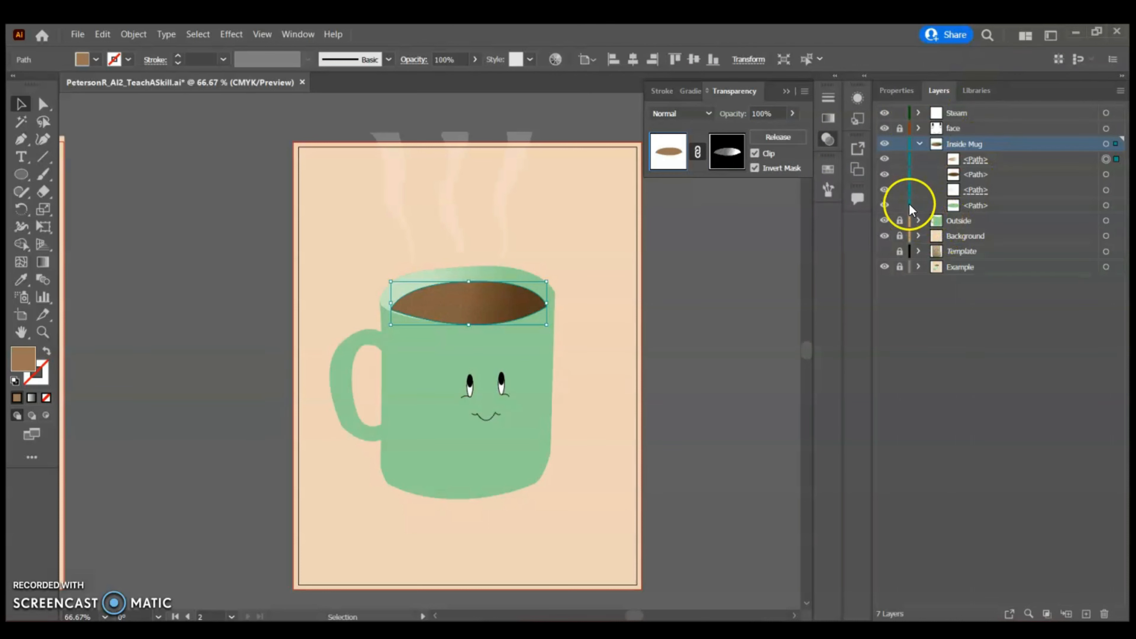
Lock the Inside Mug layer, unlock the Outside layer, and select the mug body path
left_click(917, 143)
left_click(899, 144)
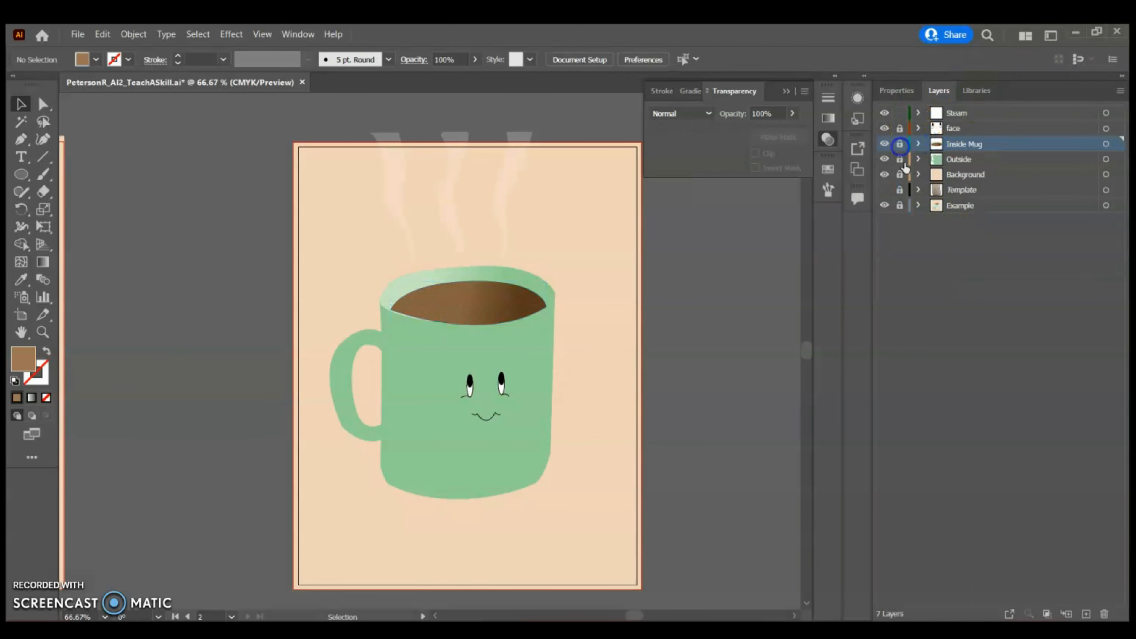
left_click(900, 159)
left_click(917, 159)
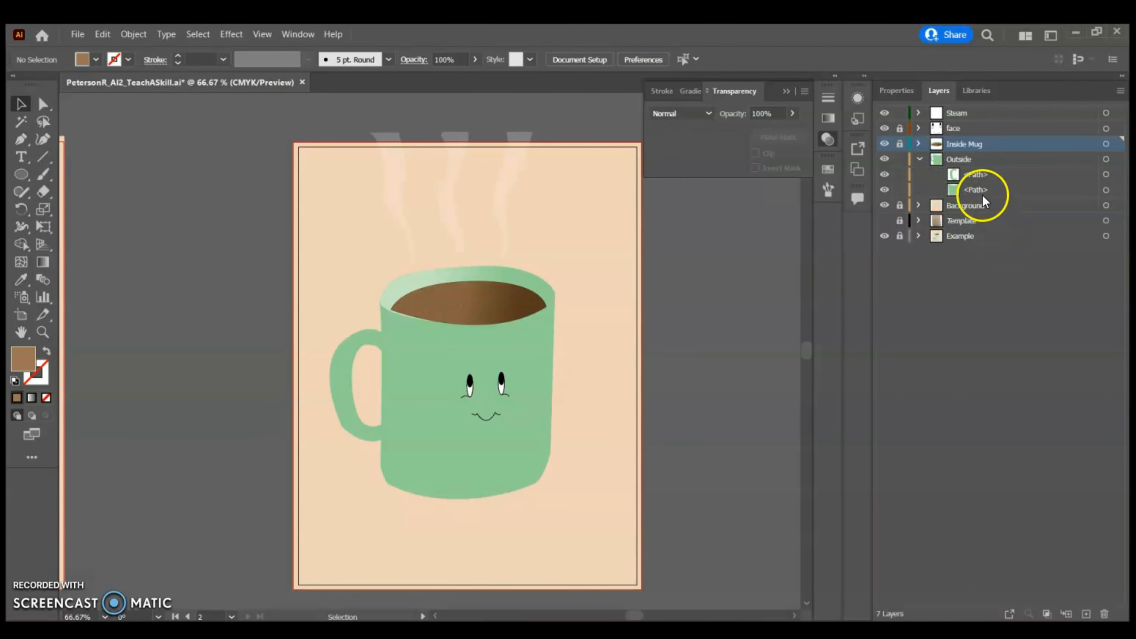
left_click(1106, 190)
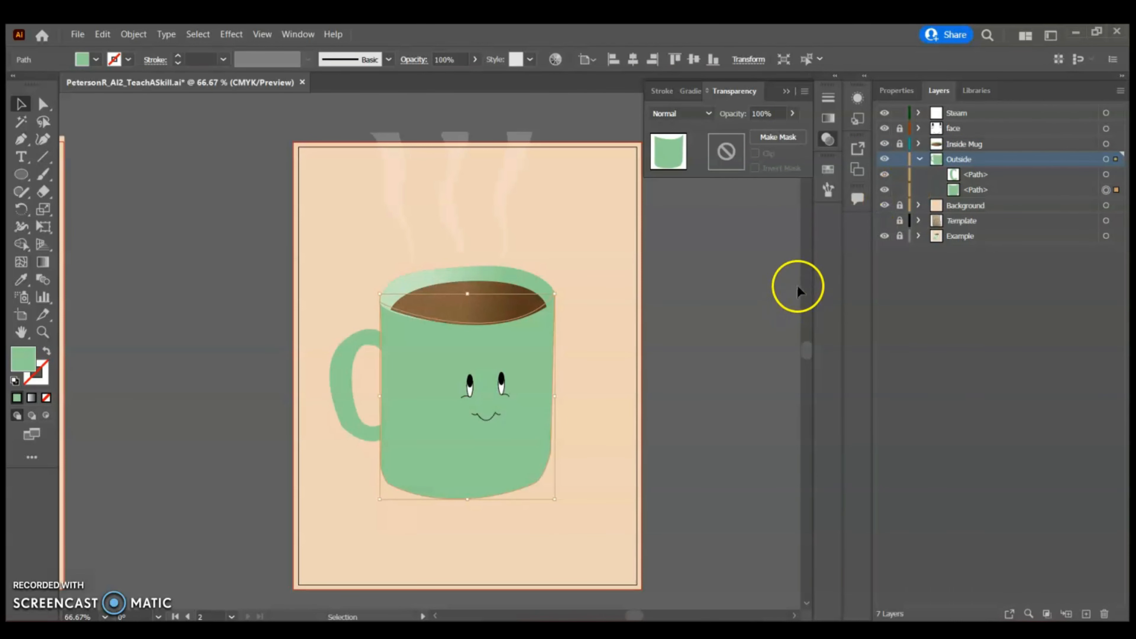
Duplicate the mug body in front and make an opacity mask on the copy
key("ctrl+c")
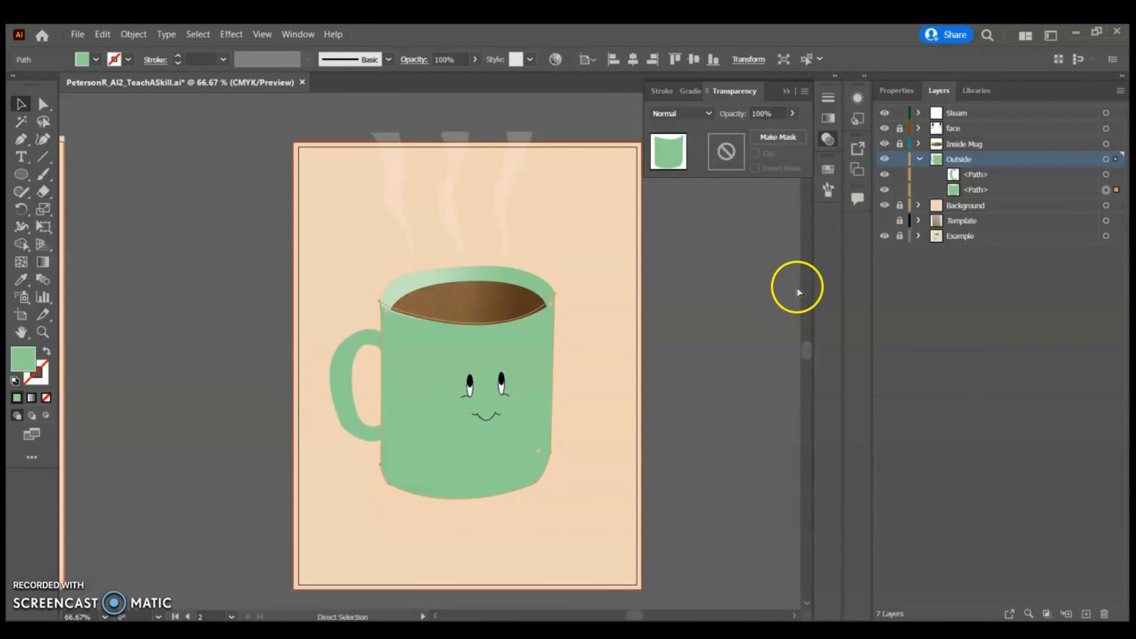
key("ctrl+f")
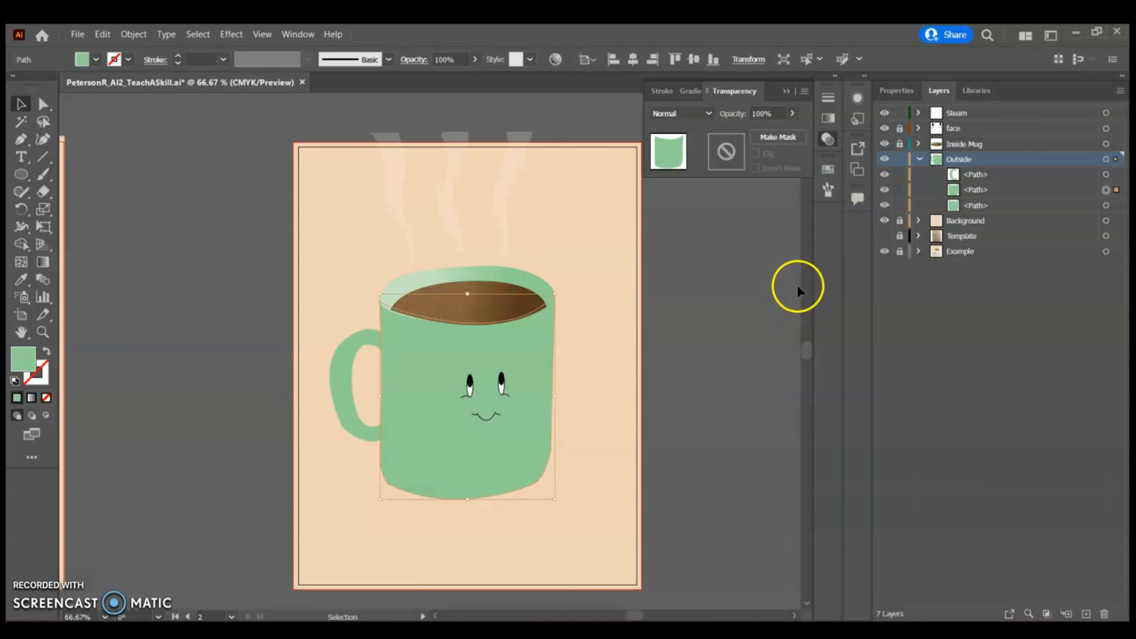
left_click(783, 136)
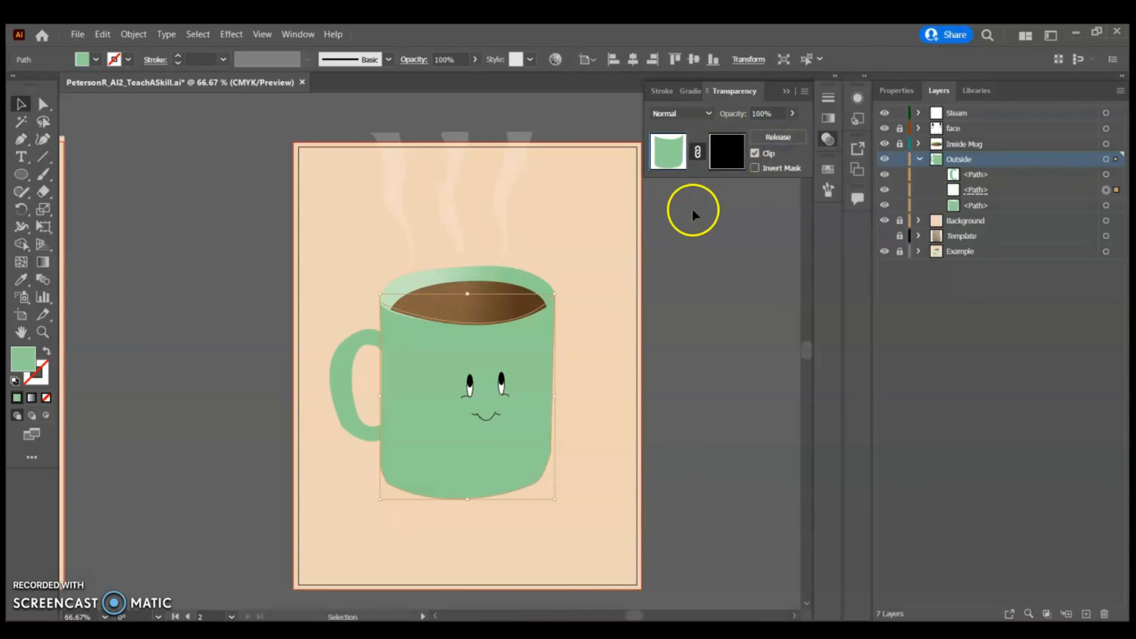
Draw a rectangle covering the whole mug inside the new opacity mask
left_click(727, 152)
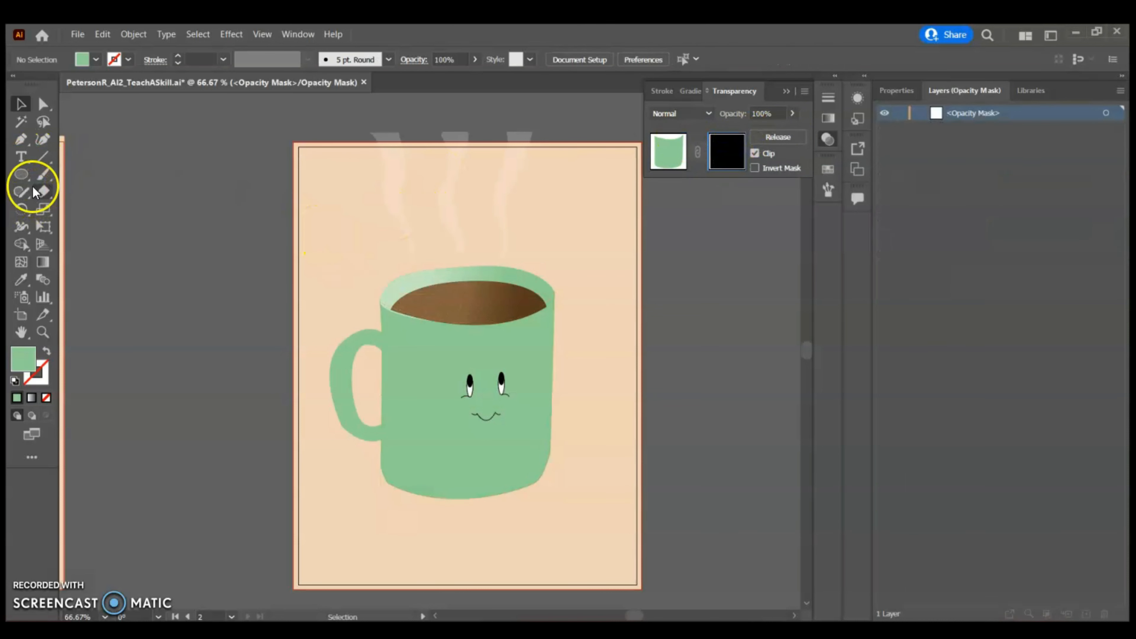
left_click_drag(21, 174, 87, 173)
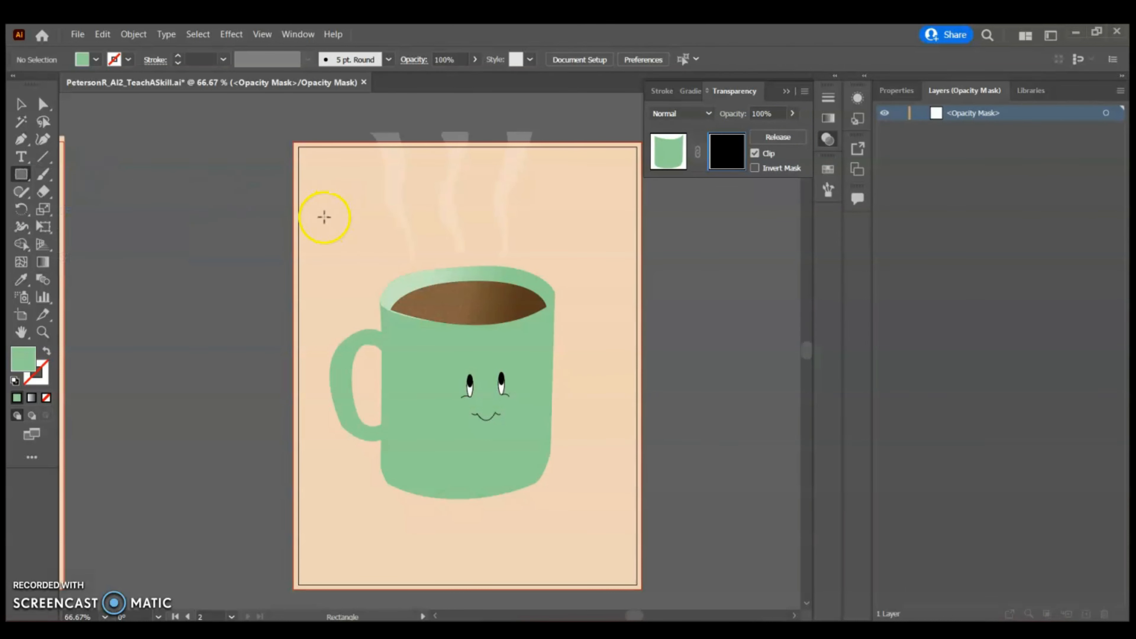
left_click_drag(317, 224, 610, 543)
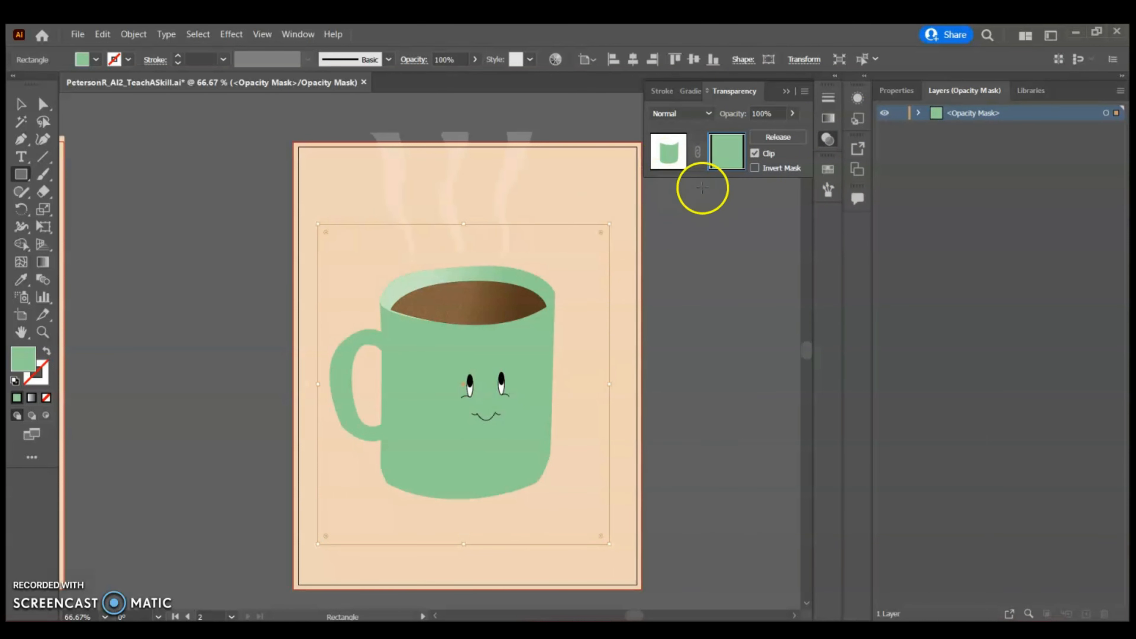
Return to the mug body copy and enable Invert Mask on its opacity mask
left_click(669, 152)
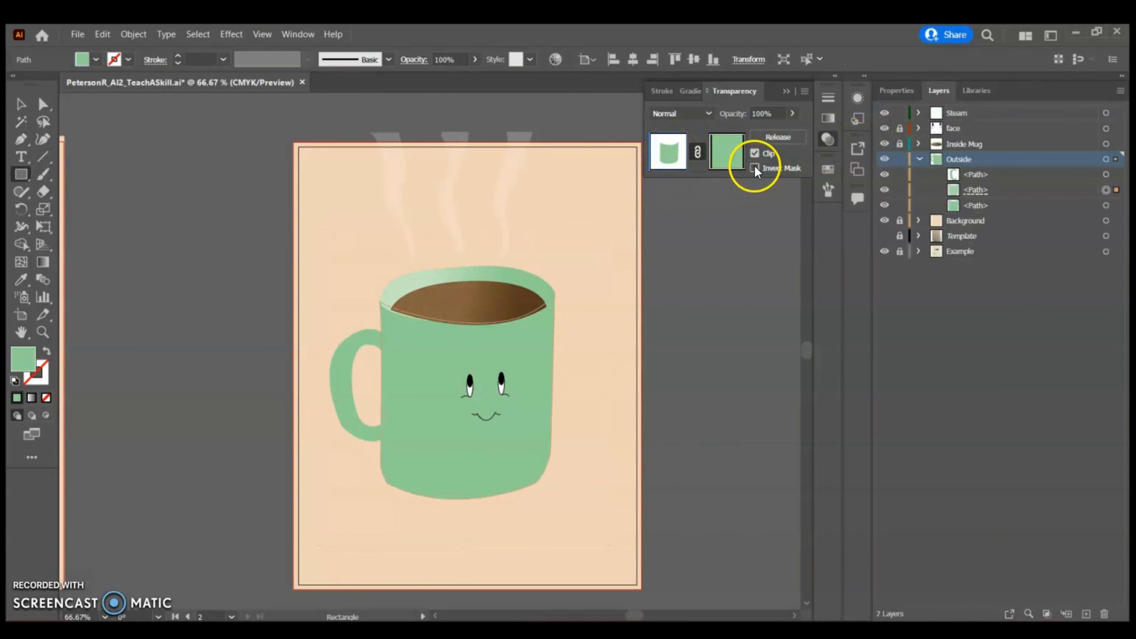
left_click(754, 168)
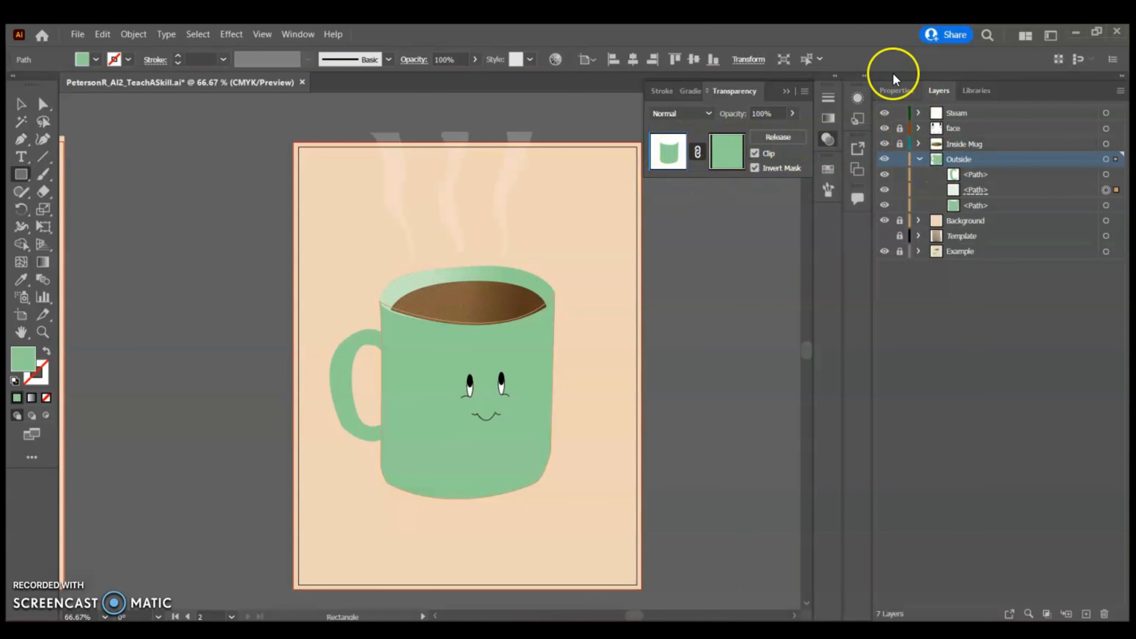
left_click(895, 90)
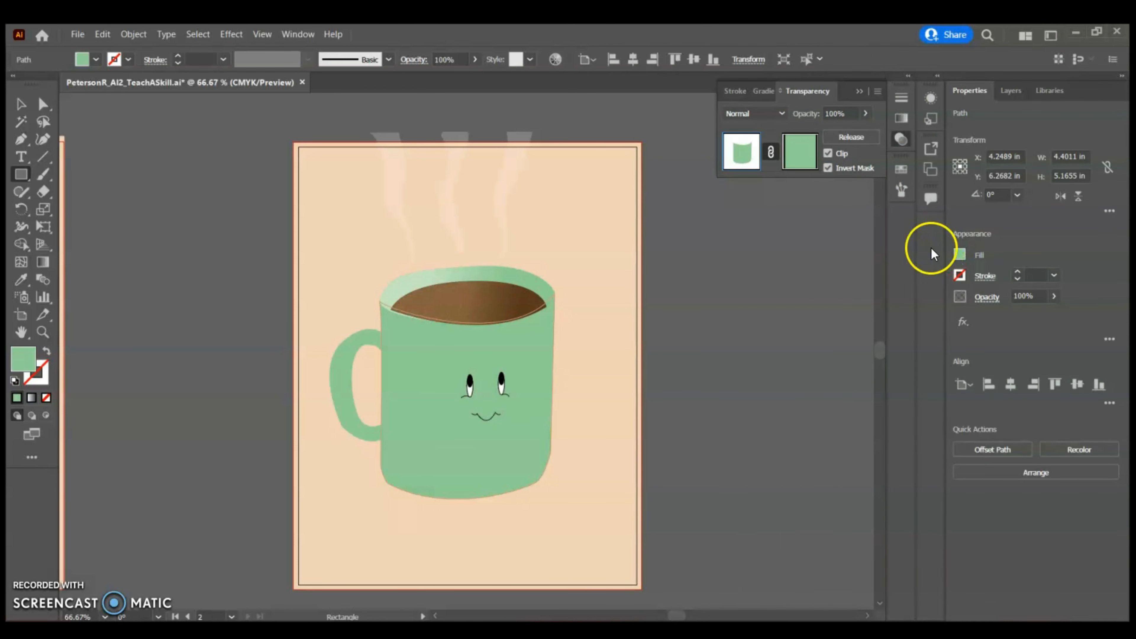
Set the mug body copy's fill to a pale green swatch
left_click(959, 254)
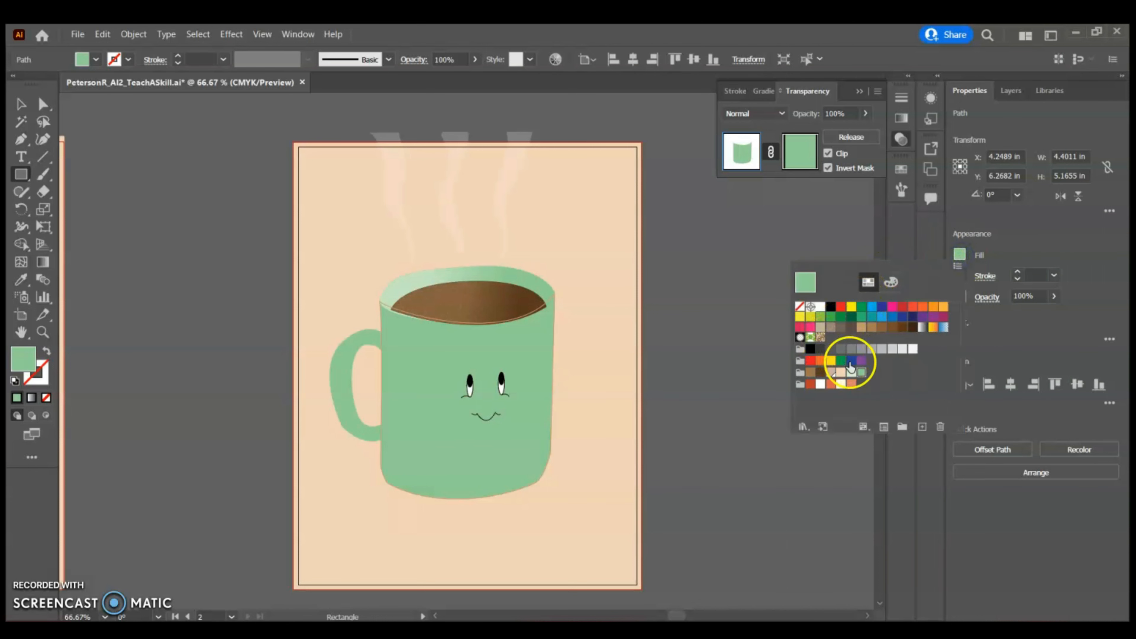
left_click(852, 374)
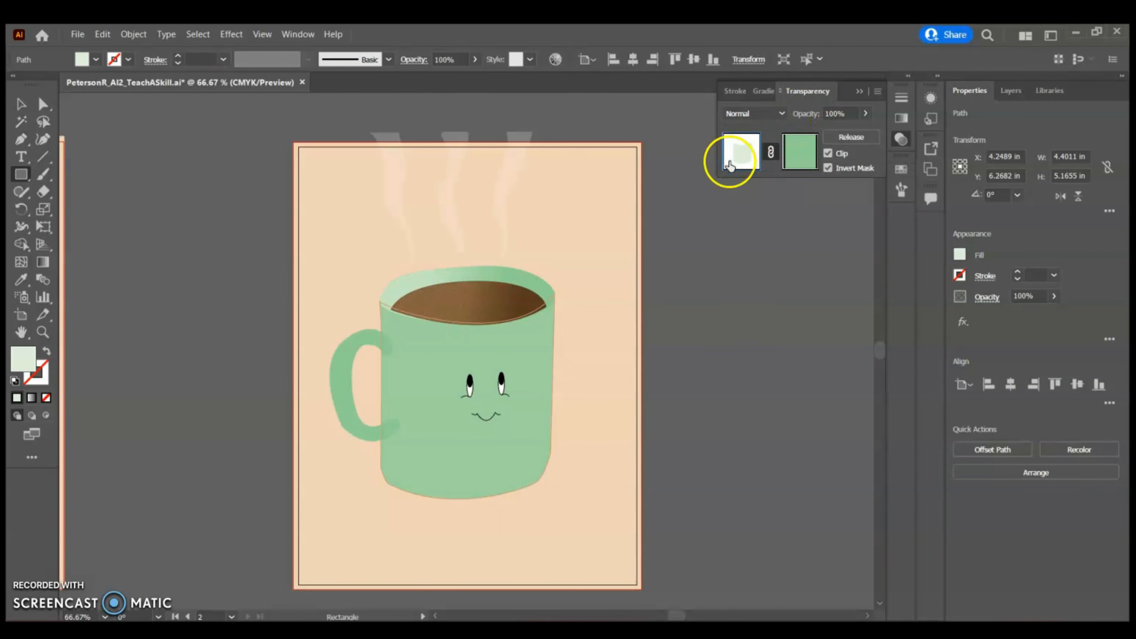
Enter the opacity mask's rectangle and apply a freeform gradient to it
left_click(828, 167)
left_click(809, 153)
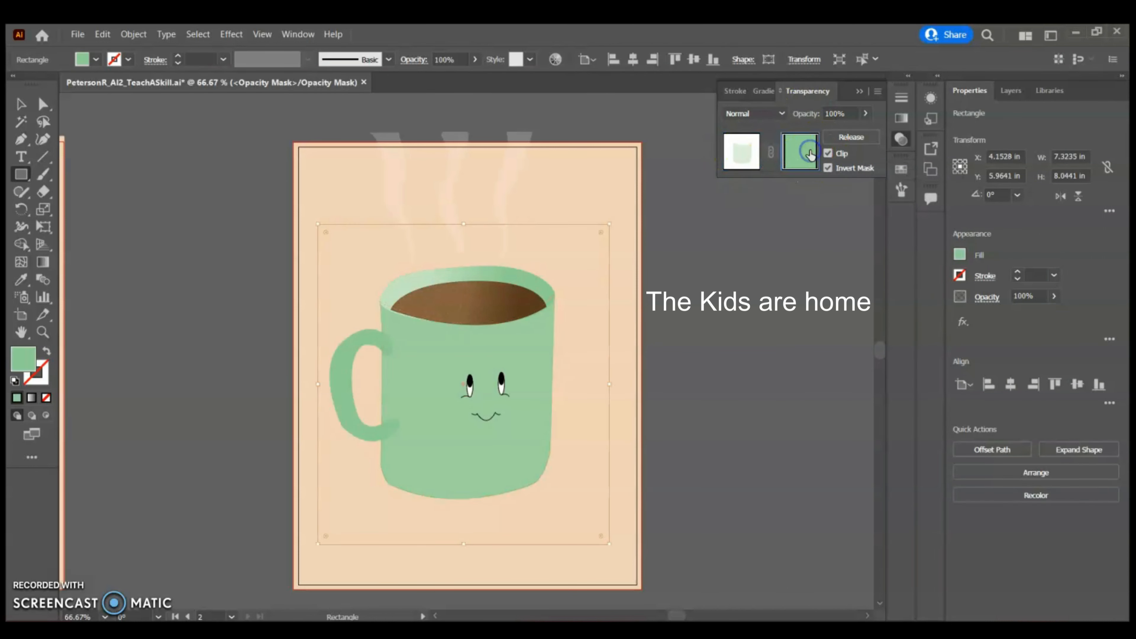
left_click(754, 92)
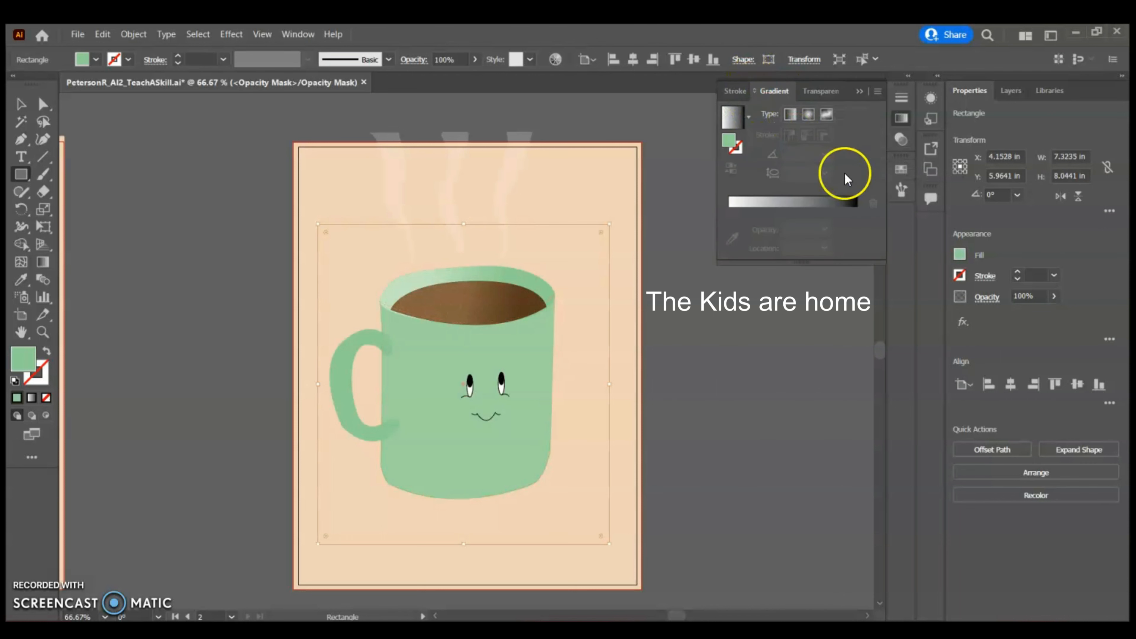
left_click(826, 115)
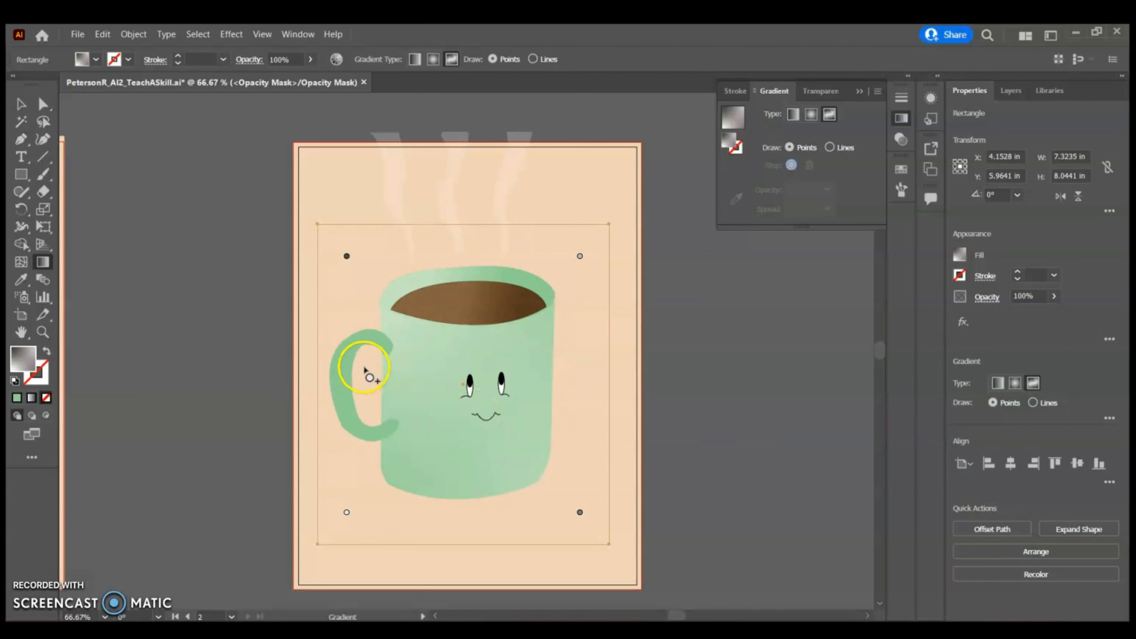
Apply the Grain texture effect with Intensity 10, Contrast 20 and Stippled grain type to the mask rectangle
left_click(231, 34)
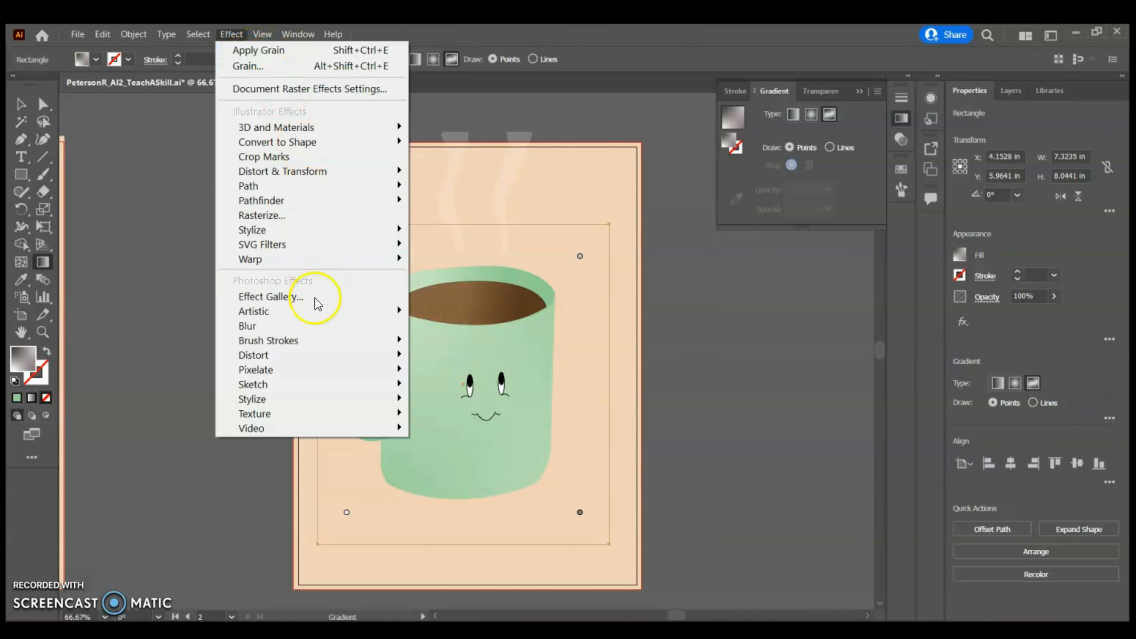
left_click(306, 413)
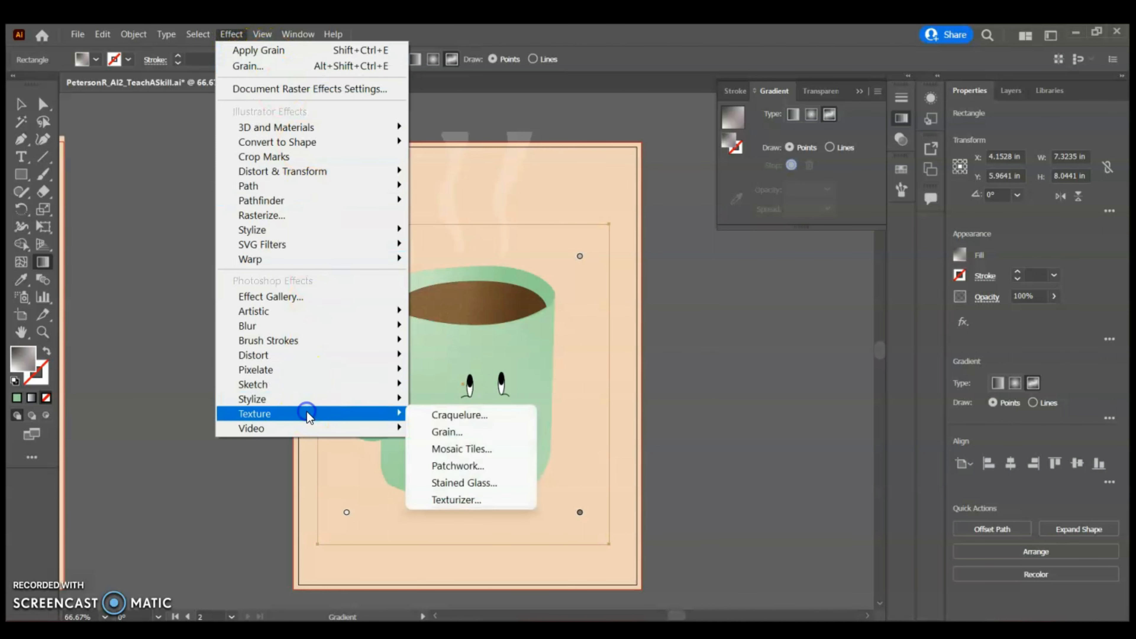
left_click(463, 434)
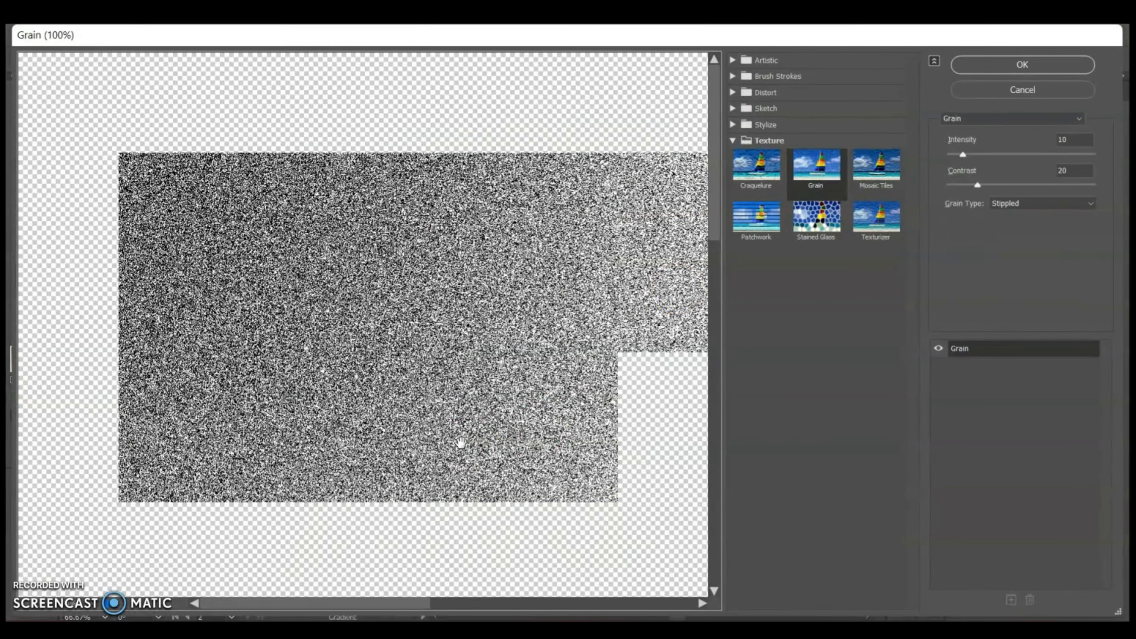
scroll(528, 325, "down", 5)
scroll(532, 318, "up", 4)
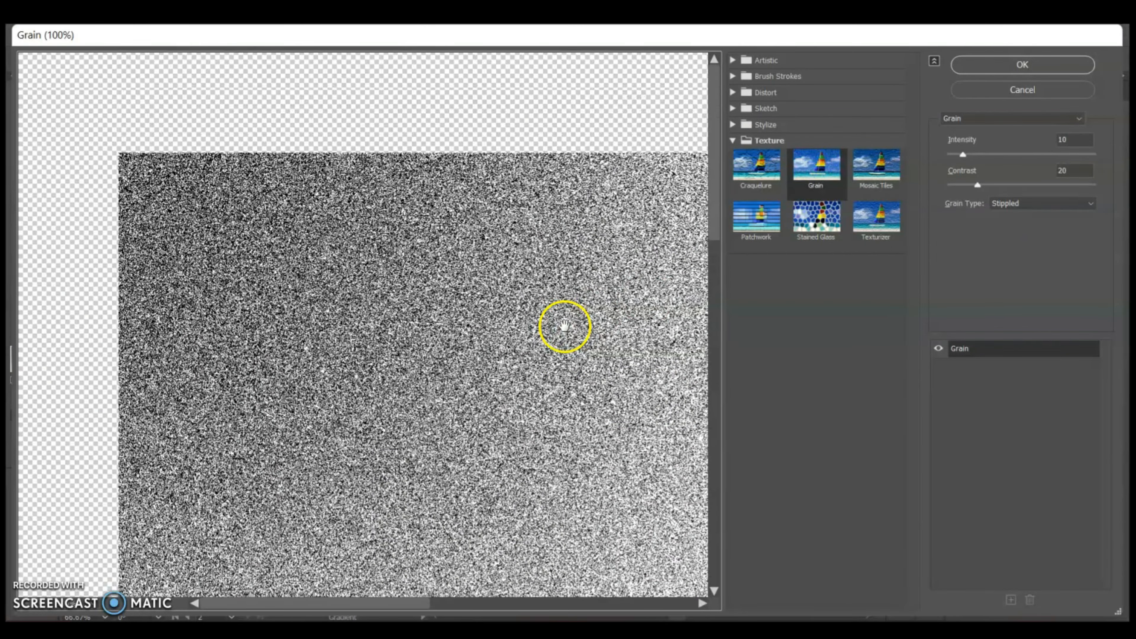
left_click(1015, 65)
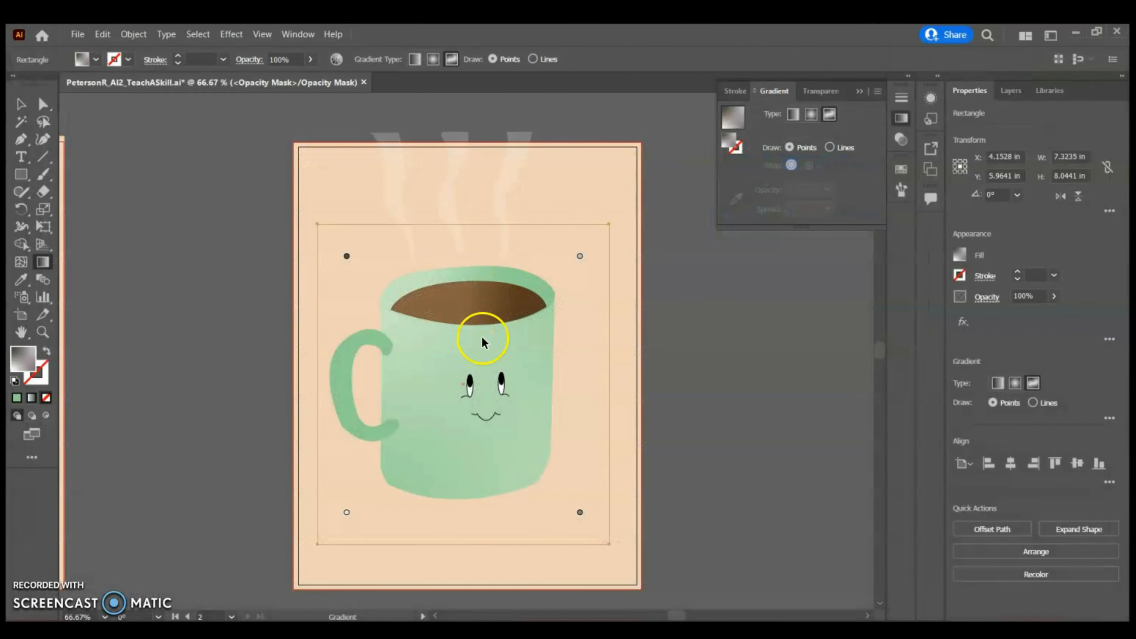
left_click(859, 93)
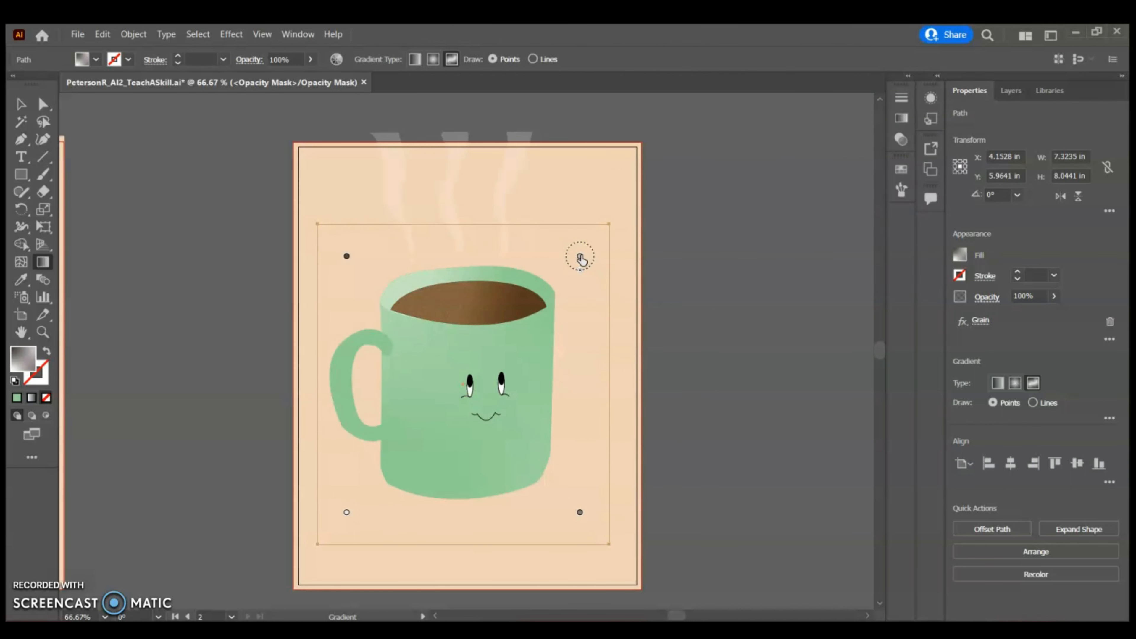
Delete the top-right, bottom-right and top-left color points of the freeform gradient
left_click(579, 257)
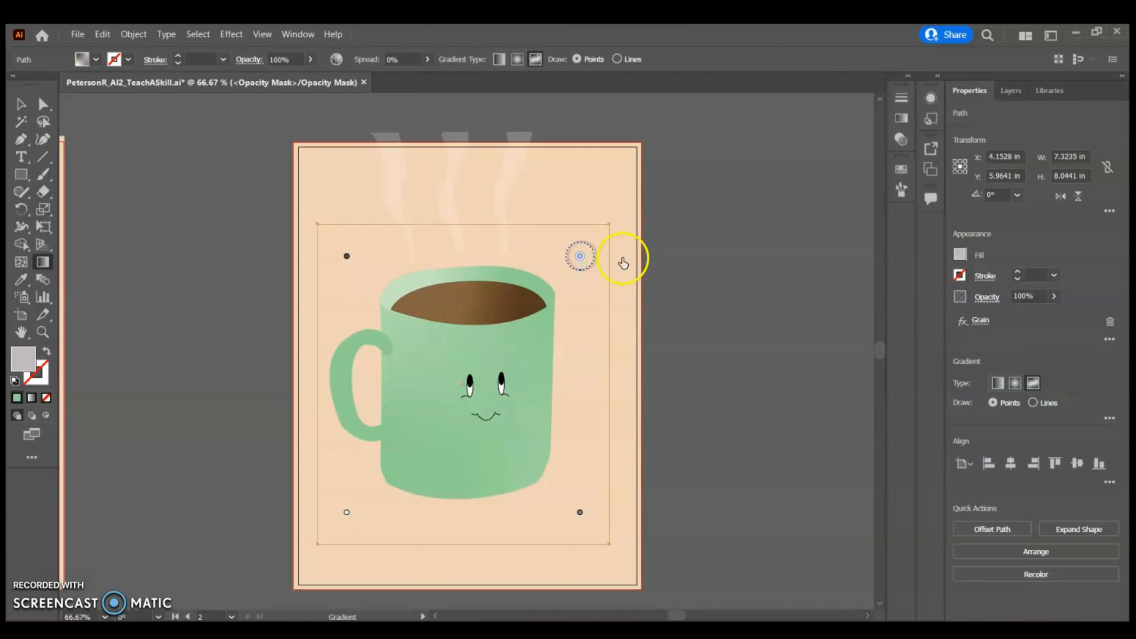
key("Delete")
left_click(579, 512)
key("Delete")
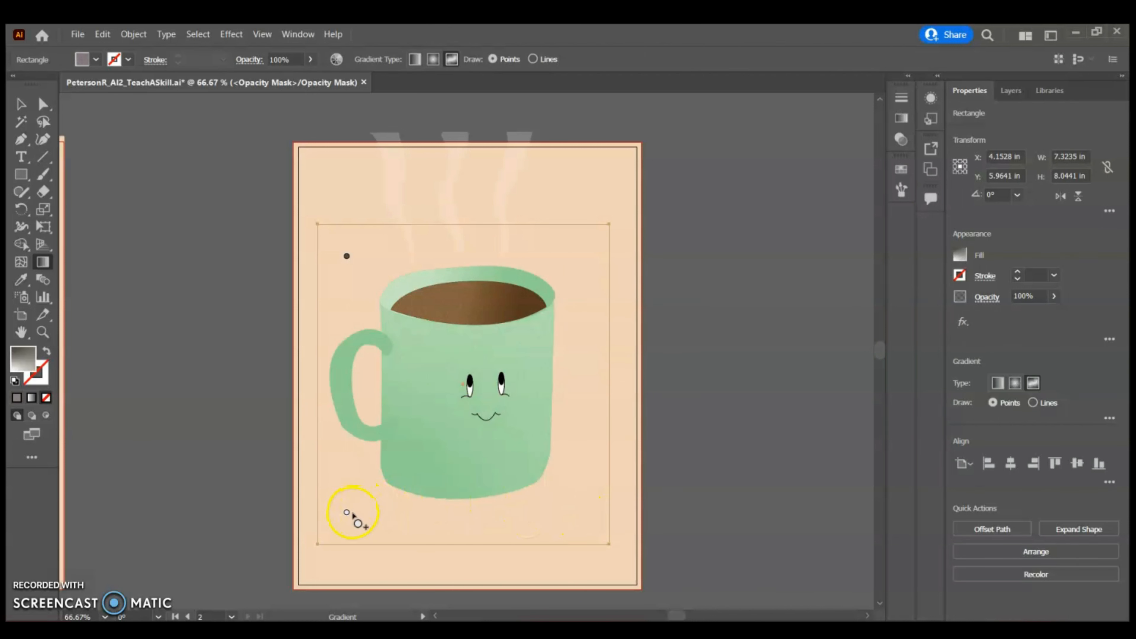
left_click(346, 256)
key("Delete")
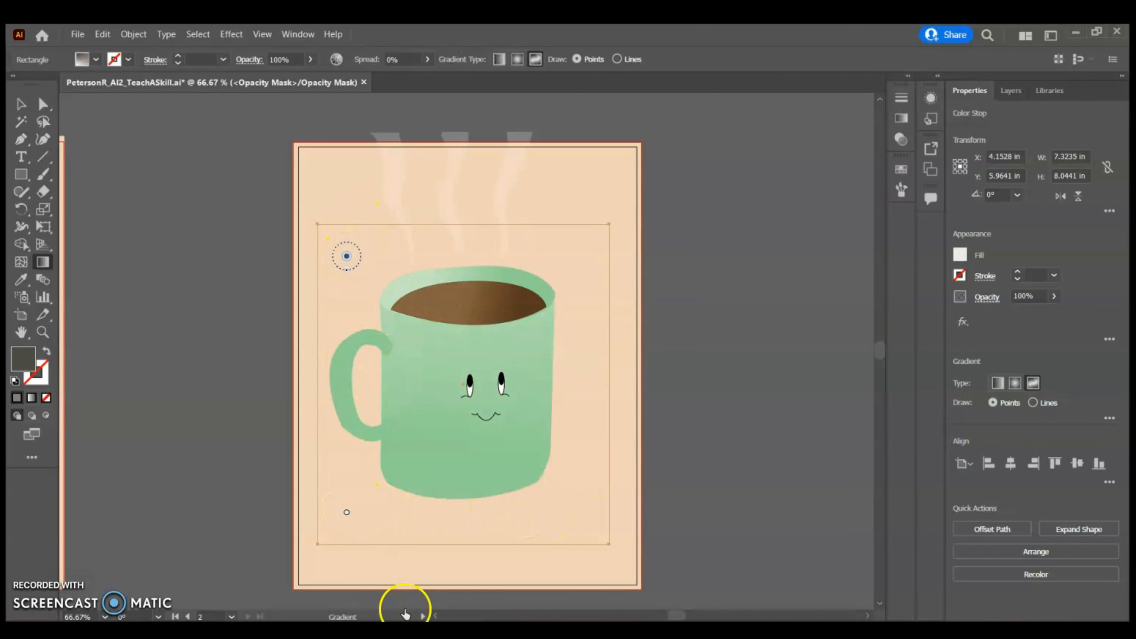
Set the remaining bottom-left gradient color point to white
left_click(346, 513)
left_click(959, 254)
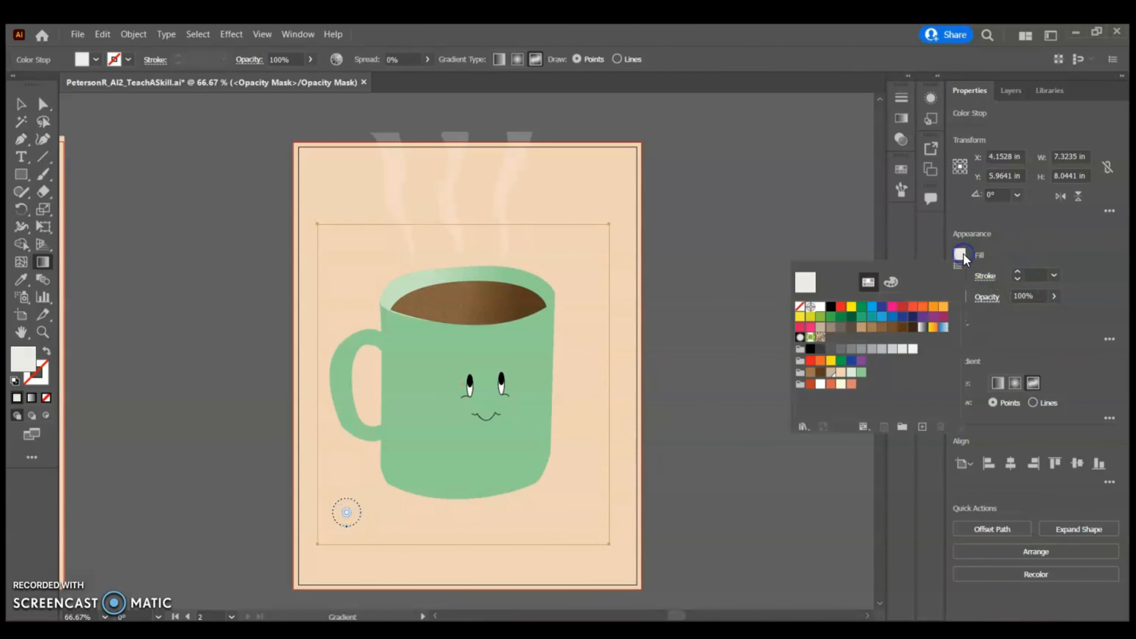
left_click(822, 309)
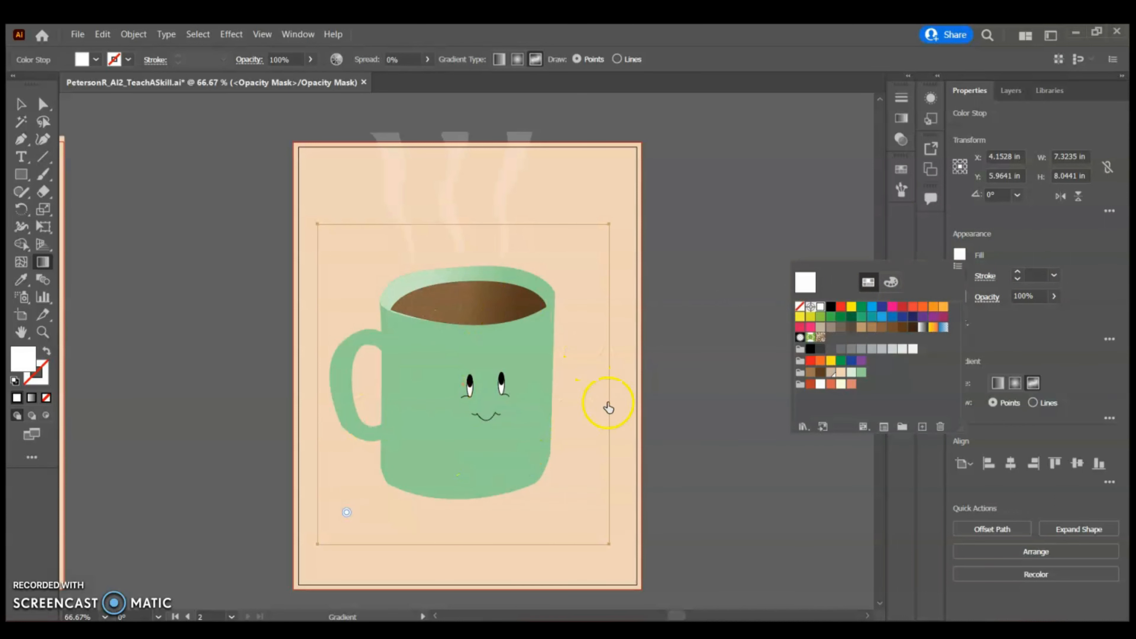
left_click(1006, 242)
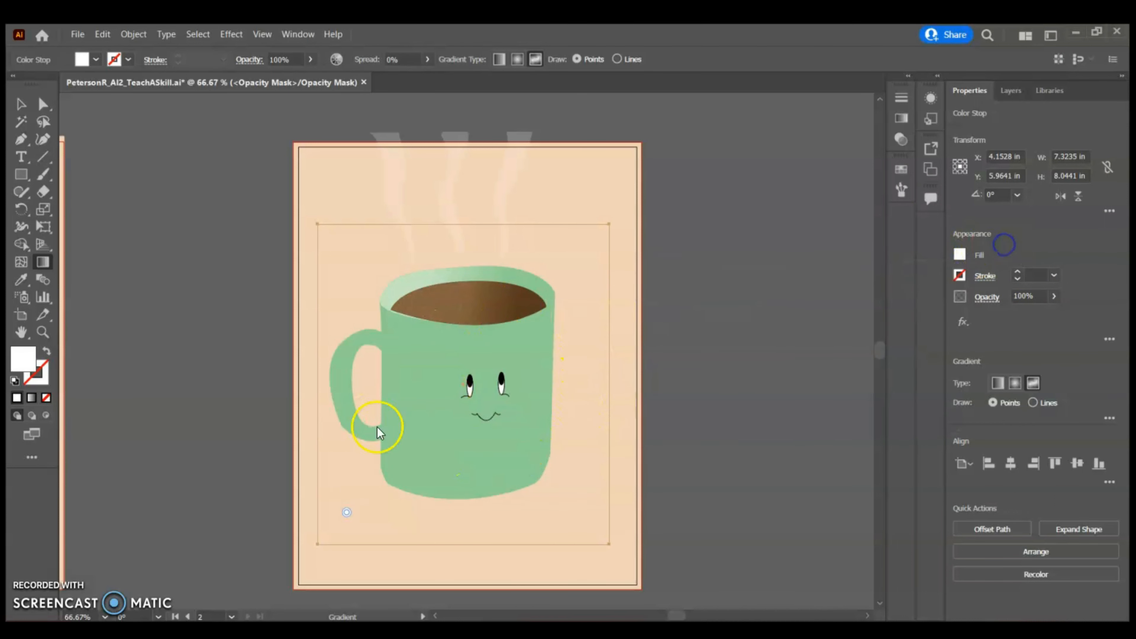
Add a black color point near the mug body's upper right side
left_click(547, 343)
left_click(959, 251)
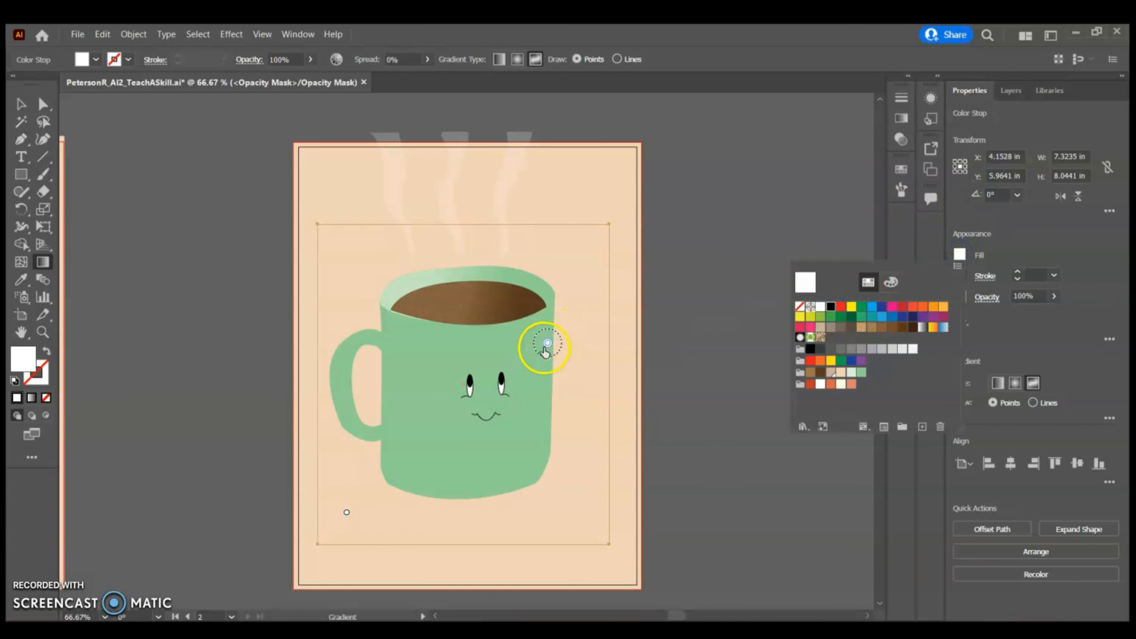
left_click(831, 306)
left_click(1037, 250)
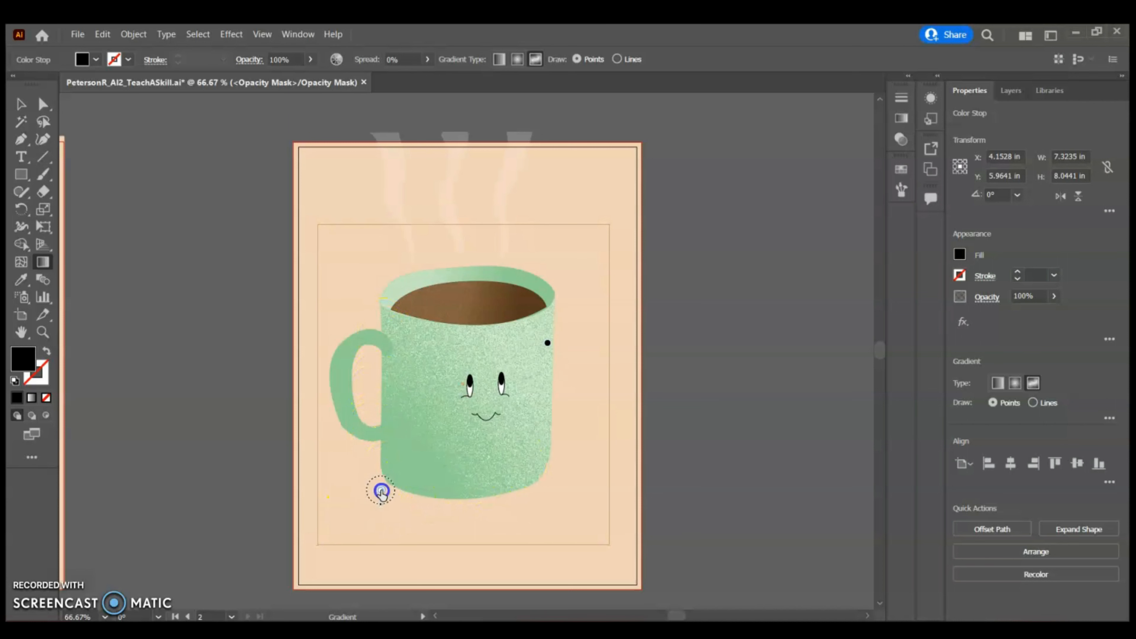
Move the white color point to the lower-left corner and add another black point at the mug's center
left_click_drag(384, 483, 335, 528)
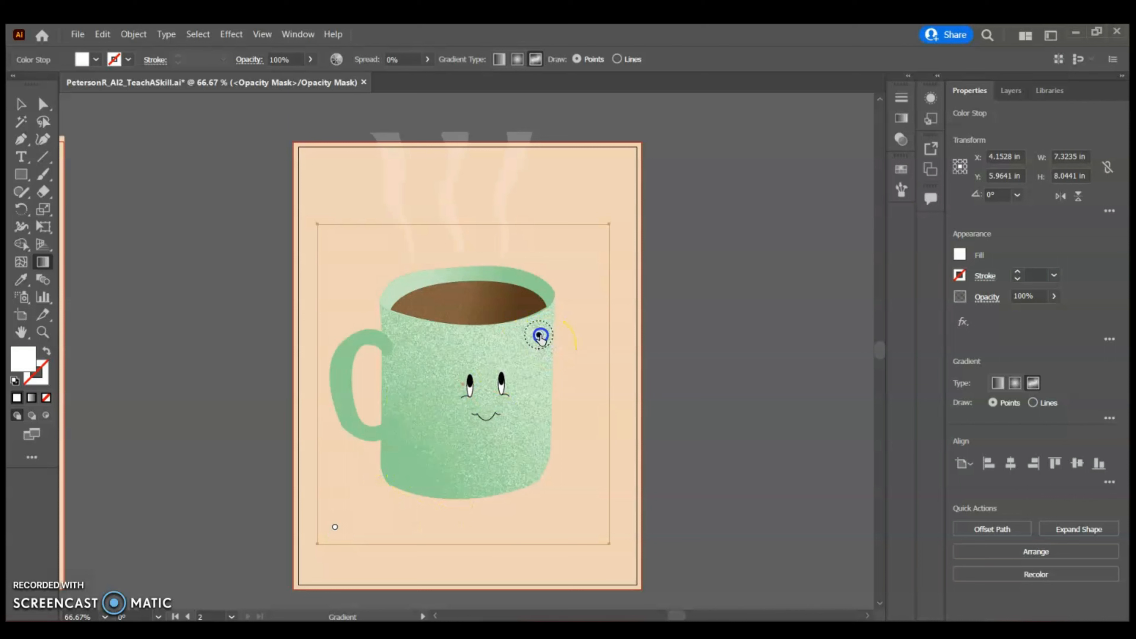
left_click(540, 336)
left_click(485, 399)
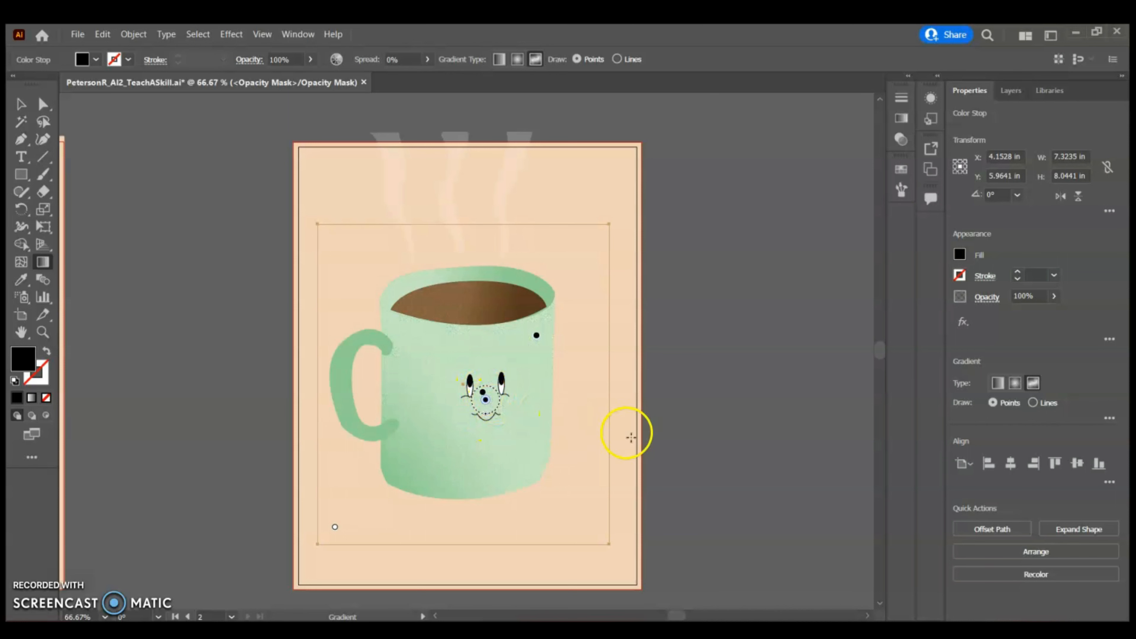
key("Delete")
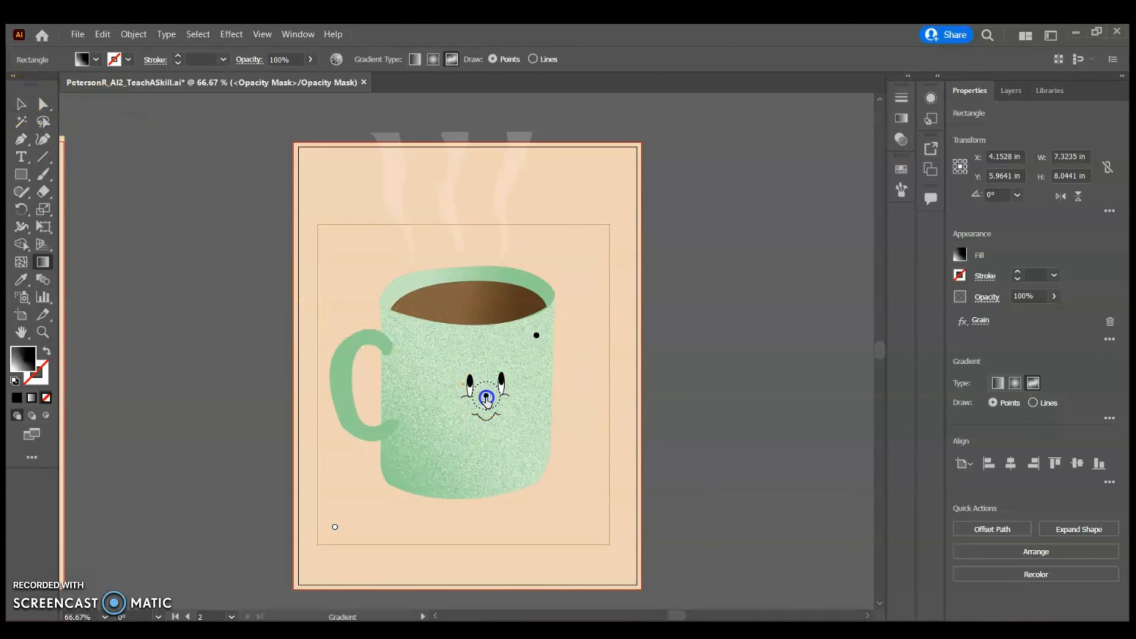
left_click(486, 398)
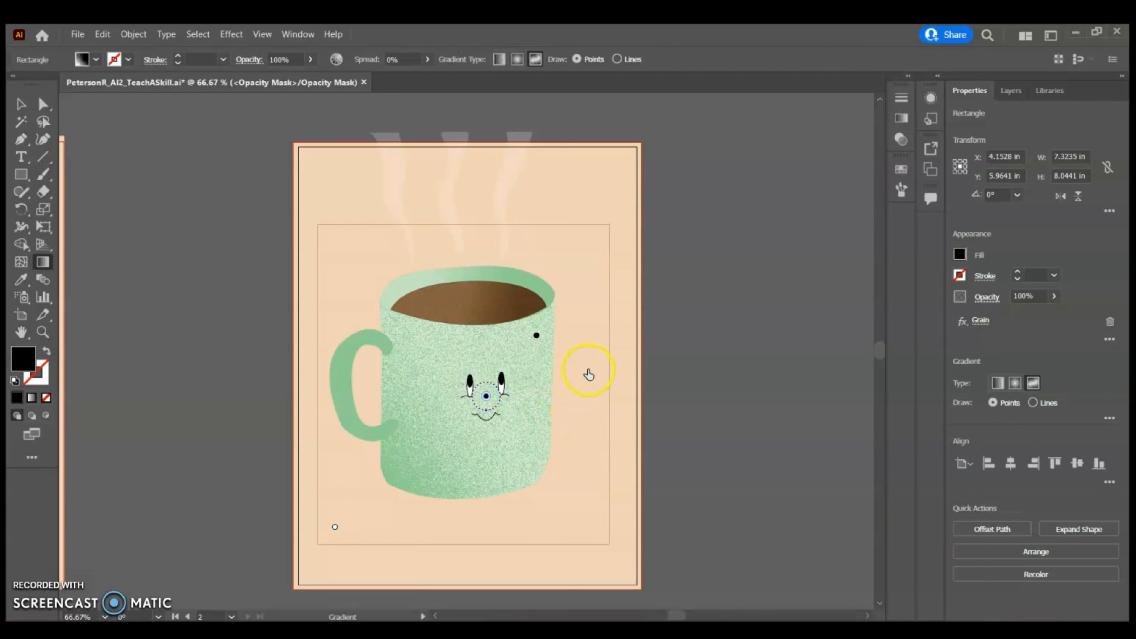
left_click(20, 104)
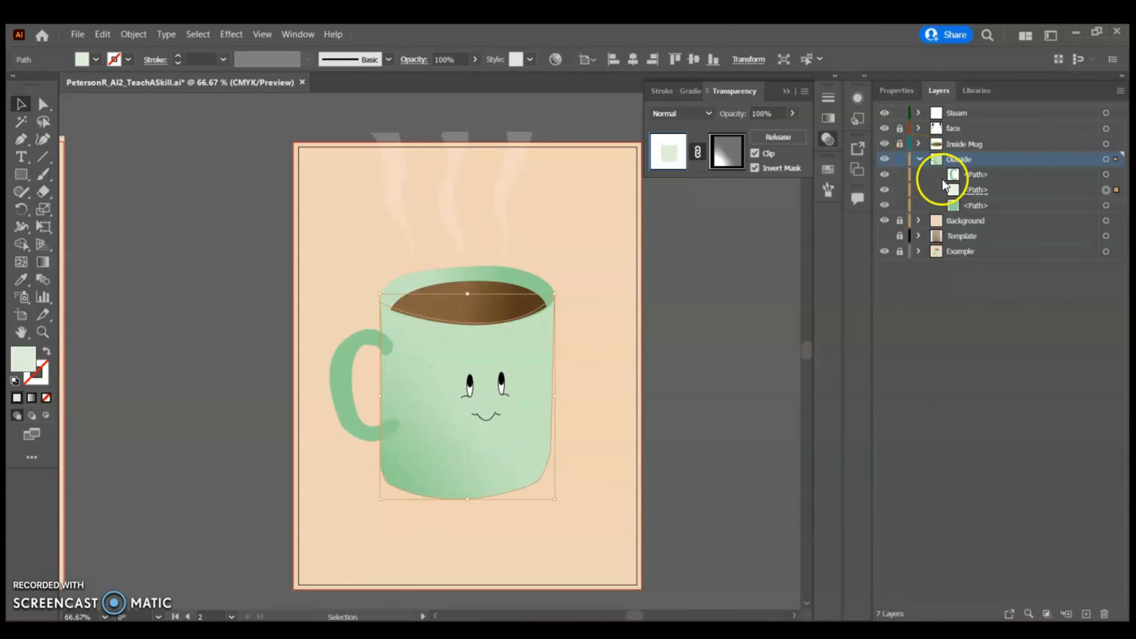
Make an opacity mask on the mug handle and draw a rectangle covering the handle inside the mask
left_click(1105, 174)
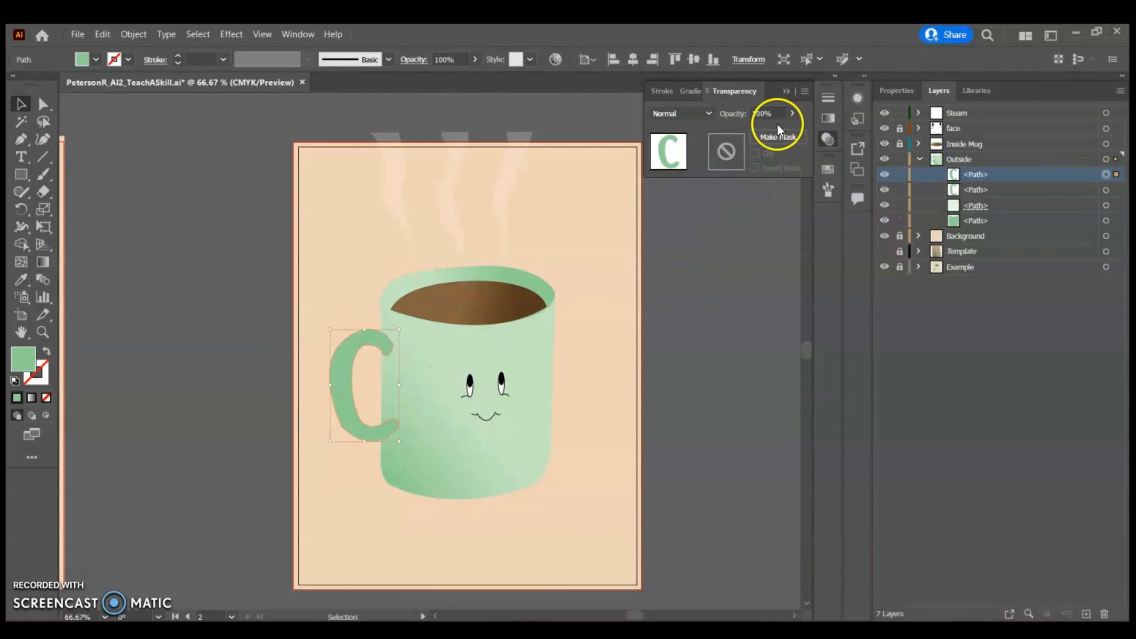
left_click(778, 133)
left_click(724, 153)
left_click(21, 173)
left_click_drag(306, 303, 431, 492)
Return to the handle artwork and set its fill to a pale green swatch
left_click(672, 150)
left_click(896, 91)
left_click(959, 254)
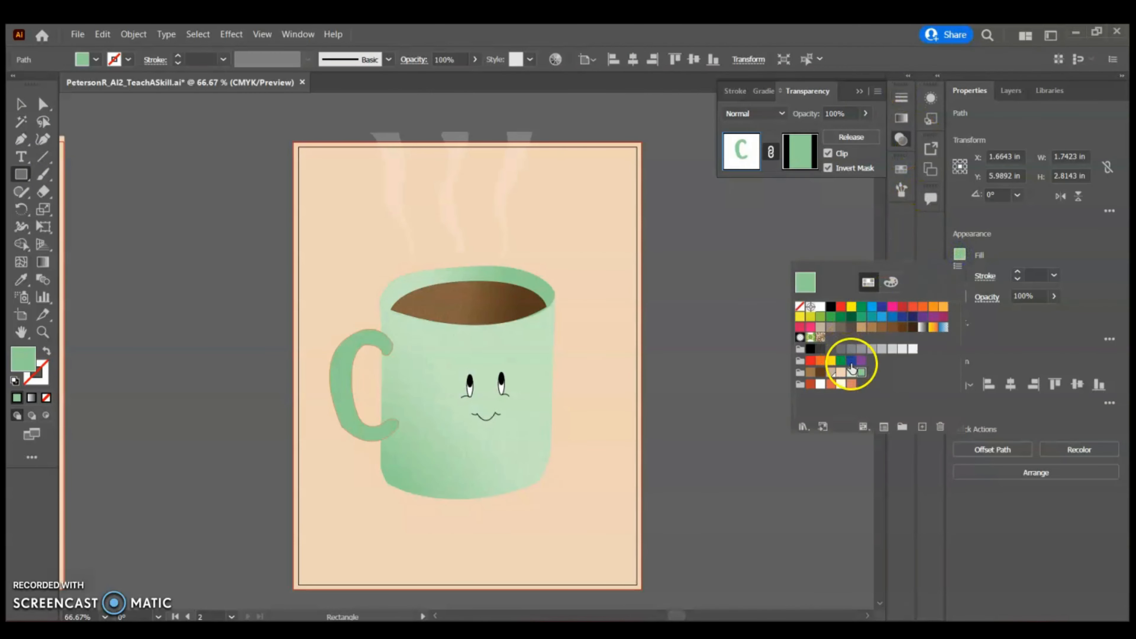
left_click(856, 365)
Apply a freeform gradient to the handle's mask rectangle and delete its top-left color point
left_click(800, 151)
left_click(762, 91)
left_click(733, 118)
left_click(318, 322)
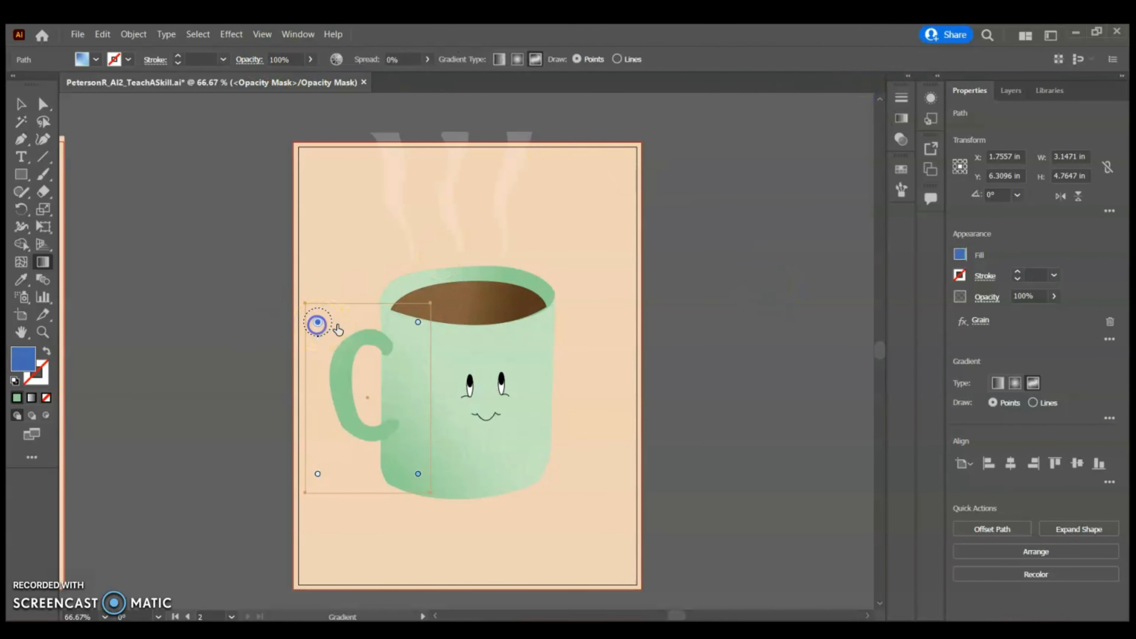
key("Delete")
Set the handle mask's remaining color points to white
left_click(417, 322)
key("Delete")
left_click(418, 474)
key("Delete")
left_click(959, 254)
left_click(820, 310)
Add a black color point and move it onto the handle's upper curve
left_click(392, 328)
left_click(960, 254)
left_click(831, 310)
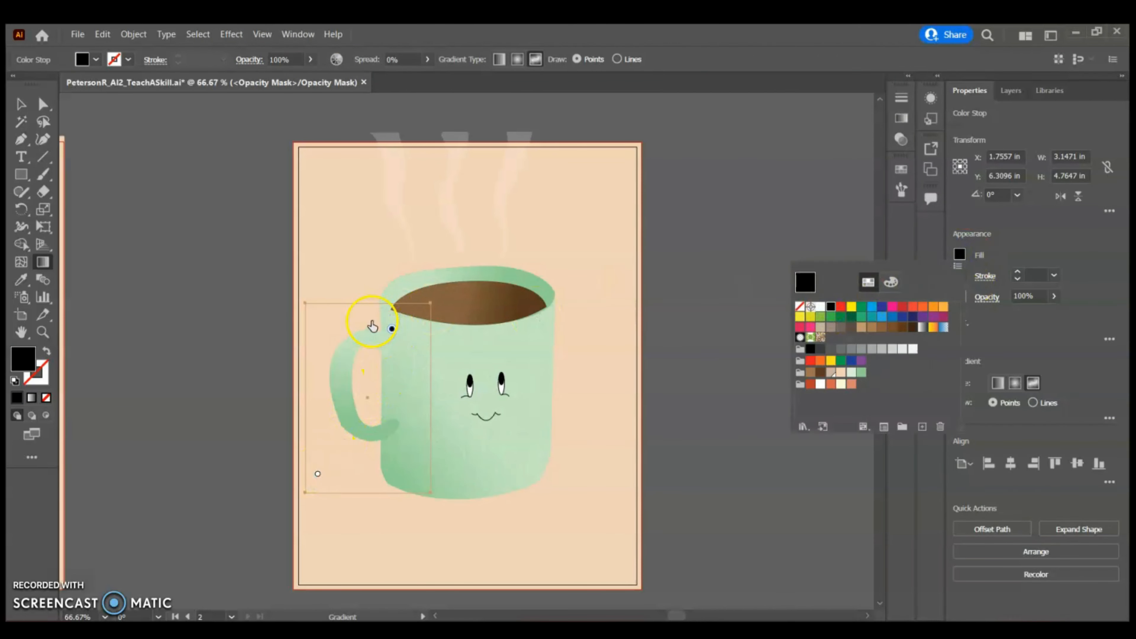
left_click_drag(392, 329, 353, 339)
Add a black point at the handle's lower bend and move the white point just below it
left_click(344, 395)
left_click_drag(344, 395, 368, 426)
left_click_drag(317, 474, 354, 452)
Add two white color points where the handle joins the mug body, then leave the mask
left_click(397, 428)
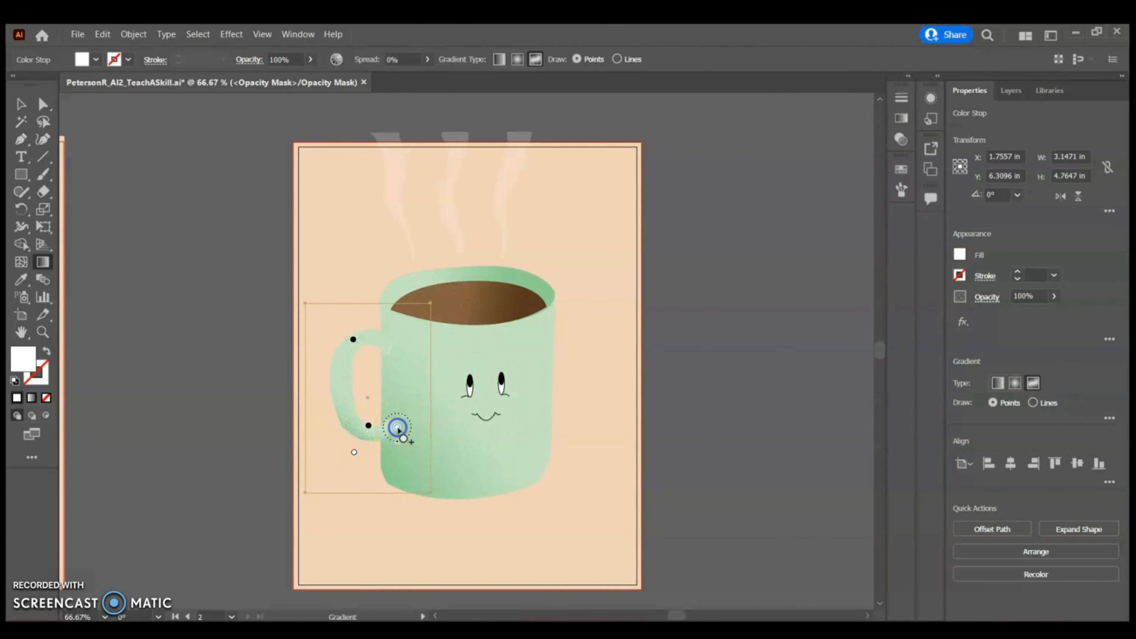
left_click(384, 342)
left_click_drag(348, 386, 302, 402)
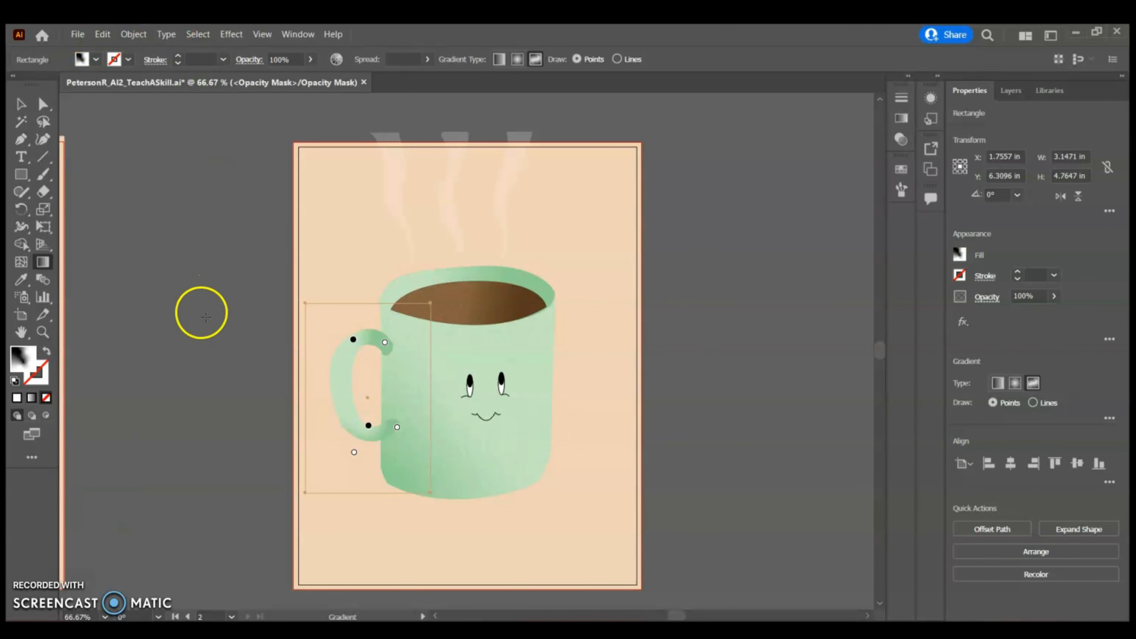
left_click(21, 104)
left_click(1010, 90)
left_click(827, 140)
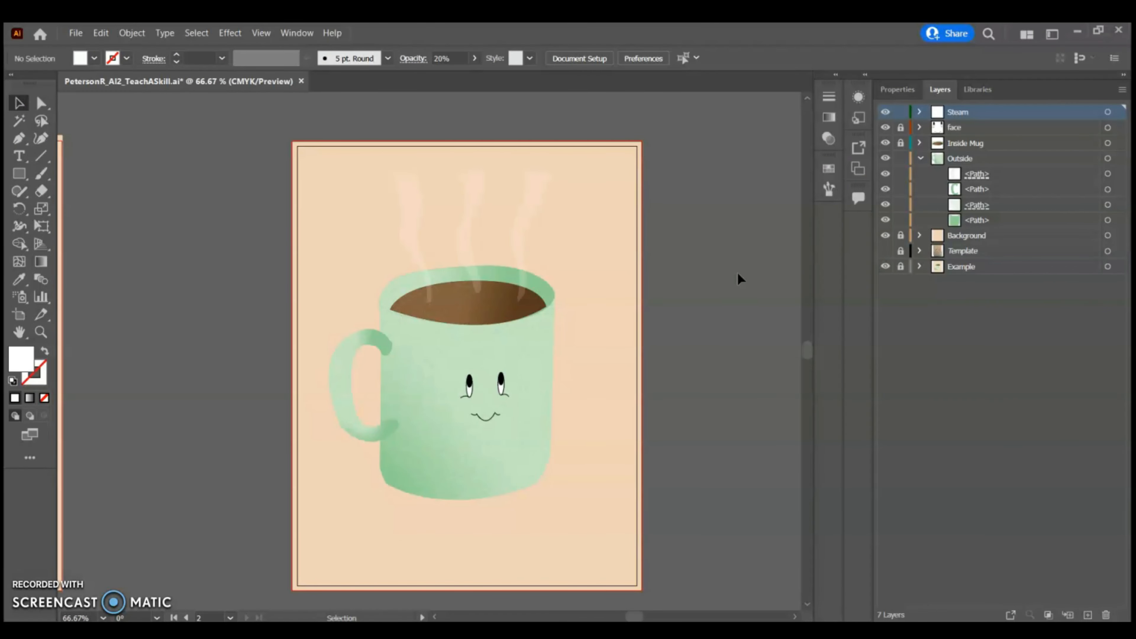